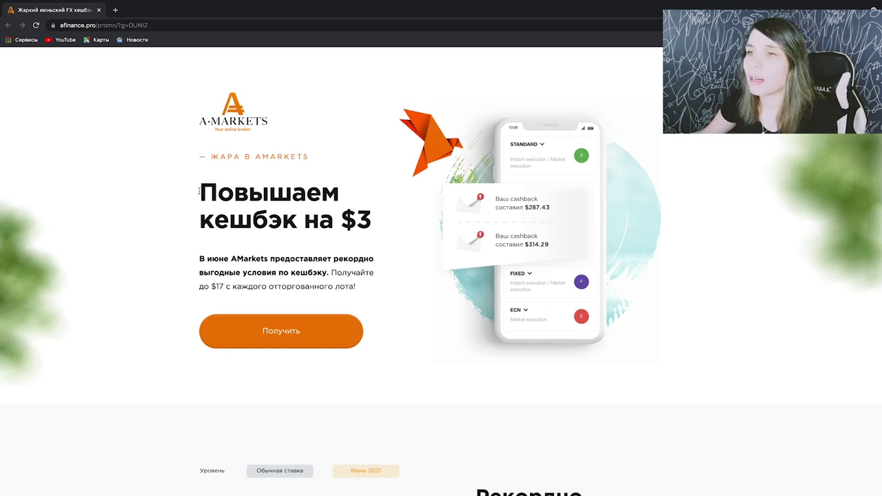
Step: Highlight and read the cashback promo headline and description
drag(200, 185, 374, 289)
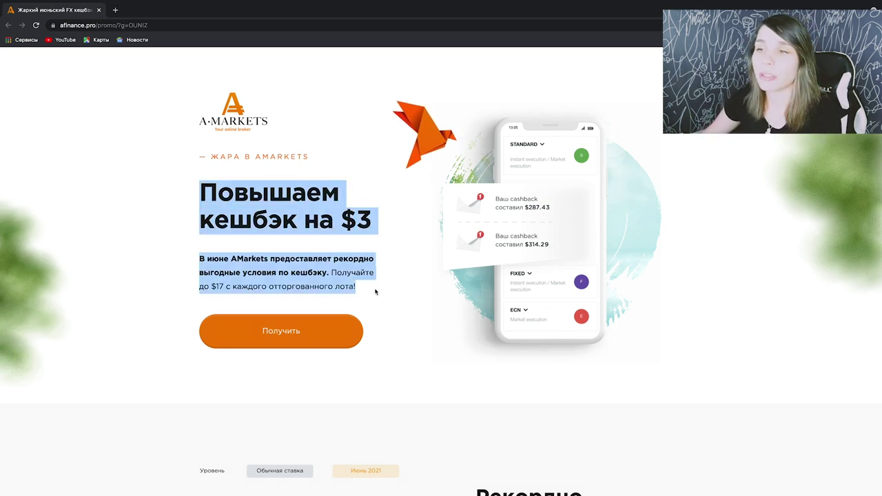
scroll(375, 287, down, 1)
click(378, 282)
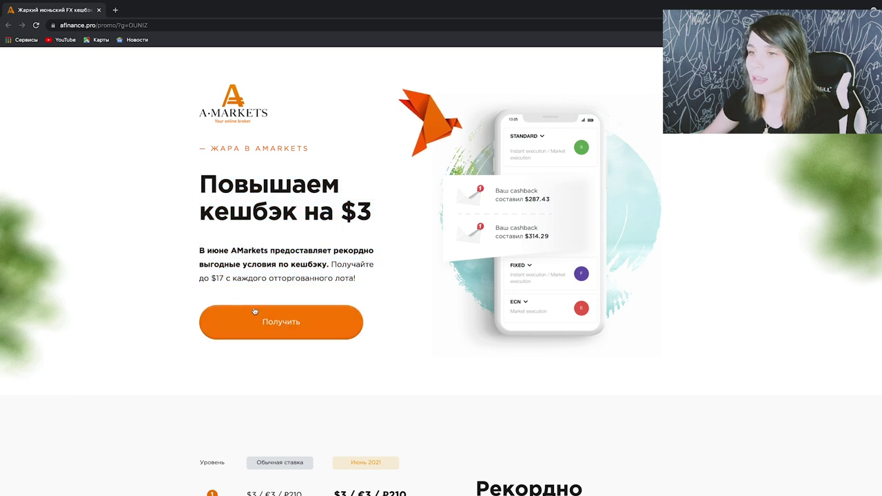
Step: Request the cashback offer, choose to open a new account and start the registration form
click(283, 324)
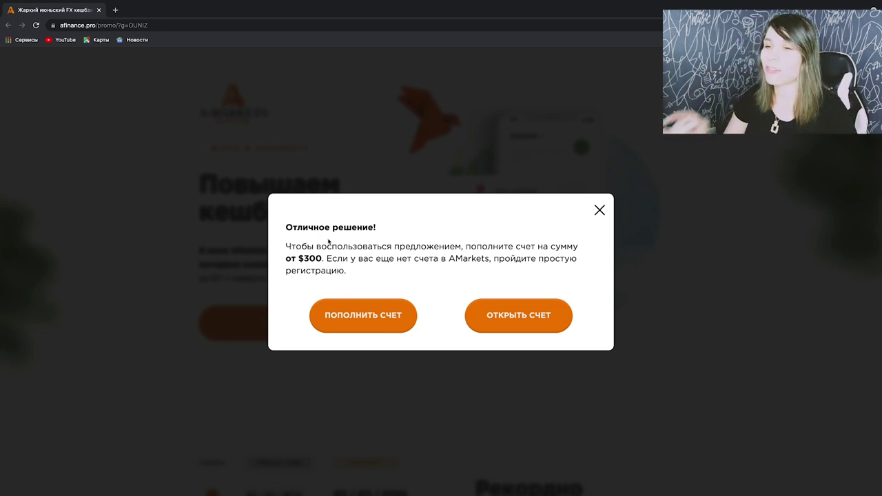
click(517, 321)
click(399, 200)
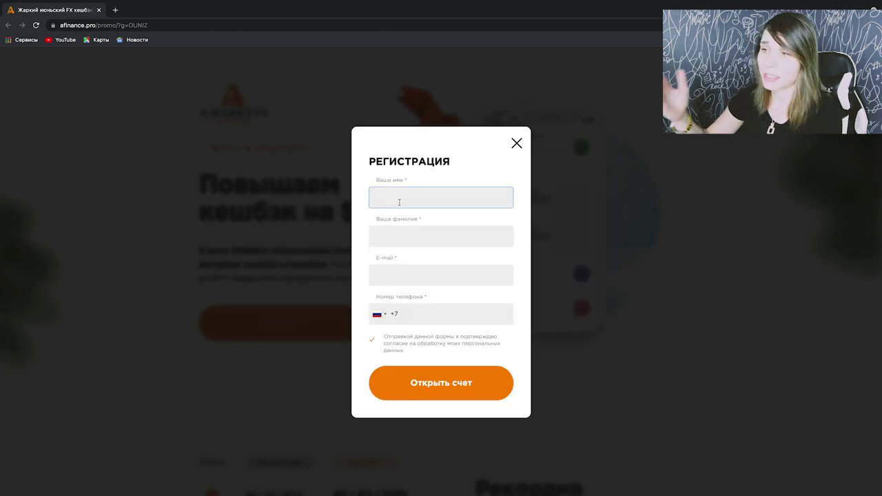
key(BackSpace)
key(BackSpace)
key(BackSpace)
key(BackSpace)
key(BackSpace)
key(BackSpace)
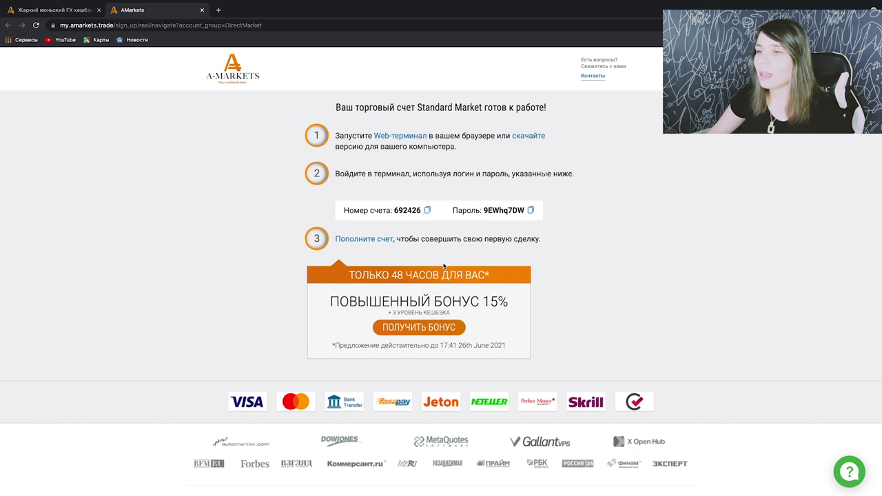
Step: From the AMarkets main site, enter the trader cabinet and reach the profile's e-mail confirmation step
click(225, 59)
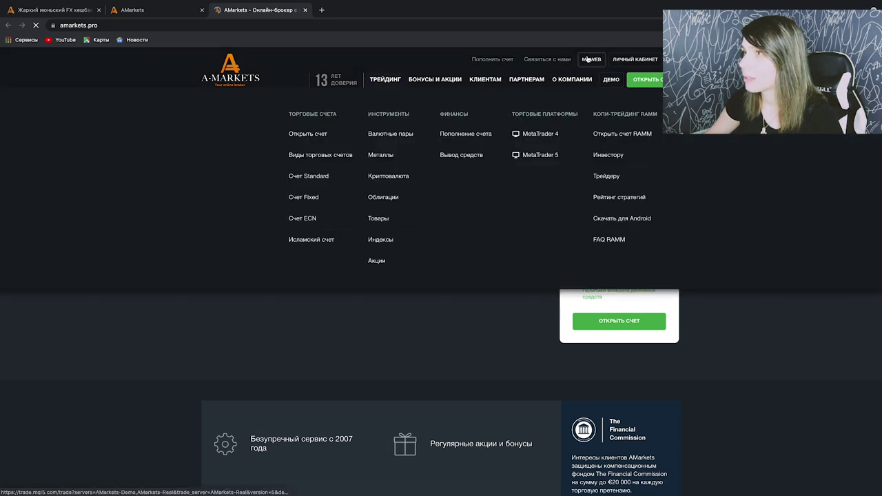
click(633, 60)
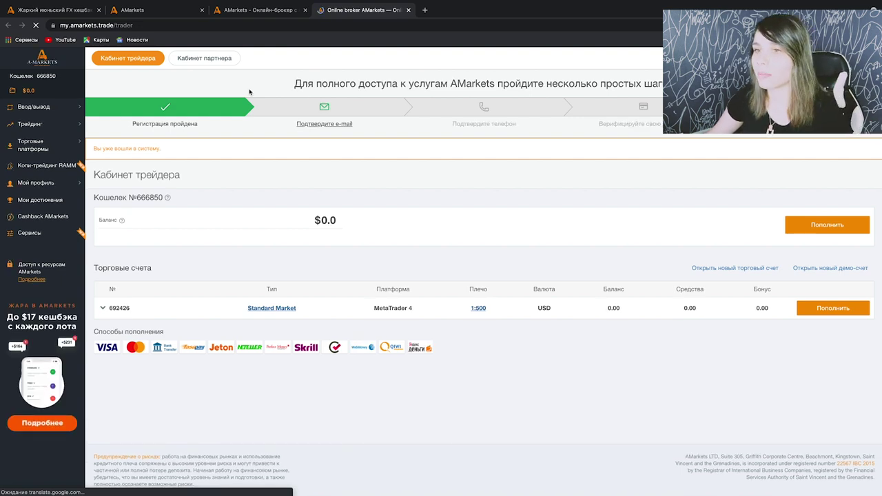
click(38, 183)
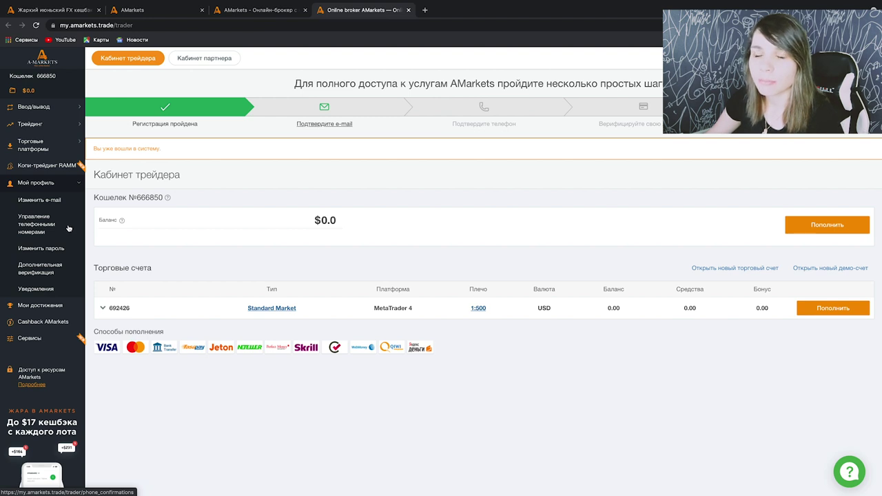
click(41, 270)
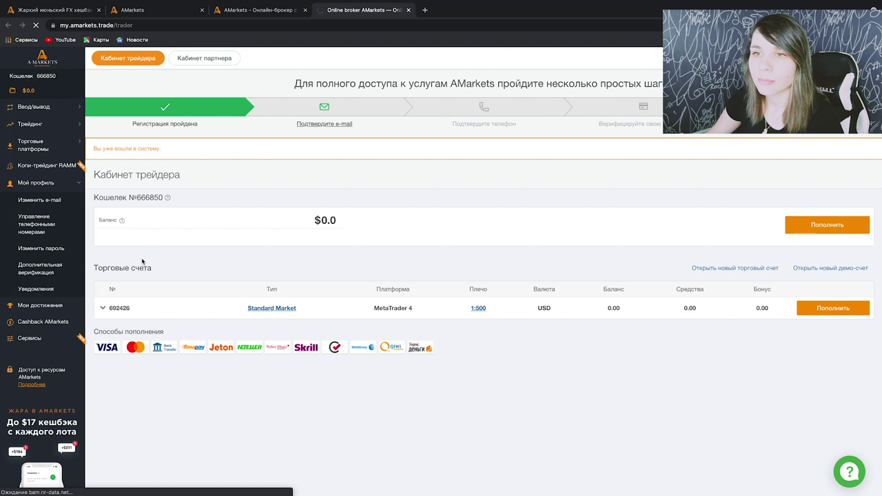
click(327, 124)
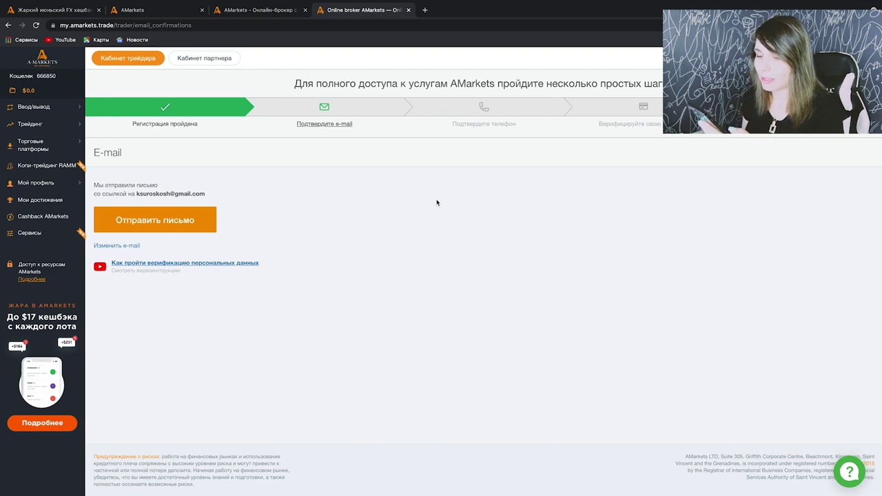
Step: Reload the trader cabinet so the e-mail shows as confirmed
click(283, 16)
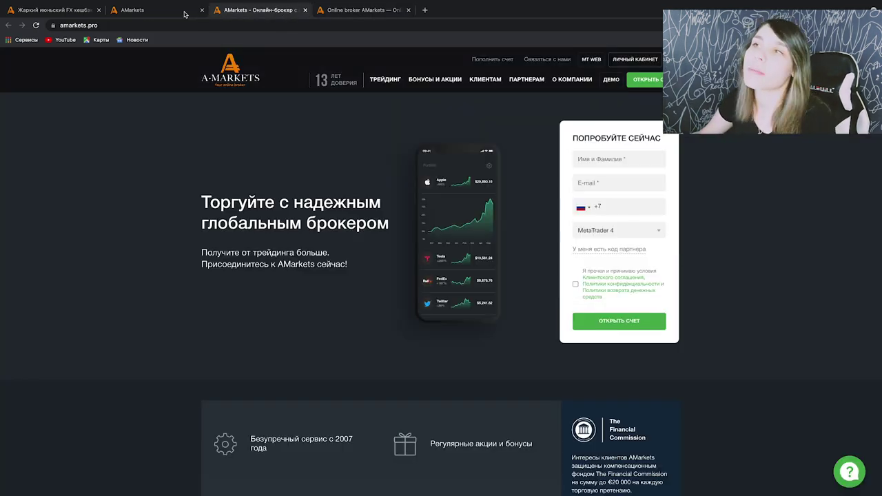
click(173, 14)
click(345, 14)
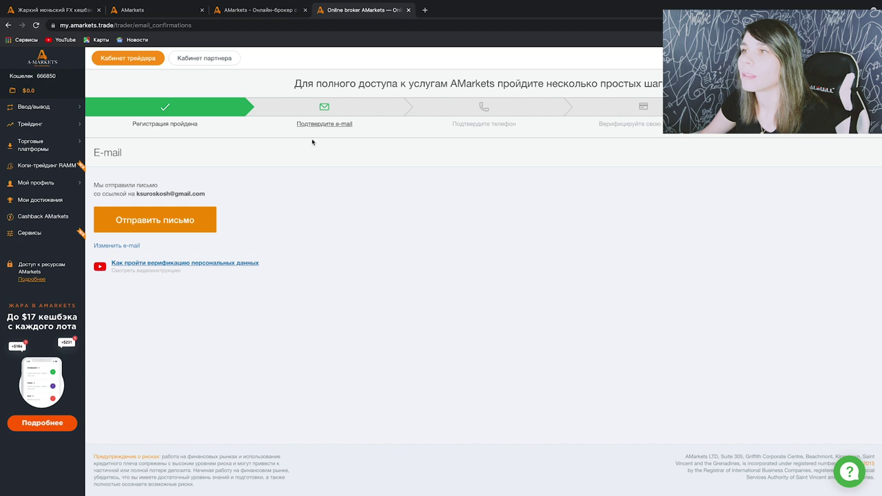
click(36, 25)
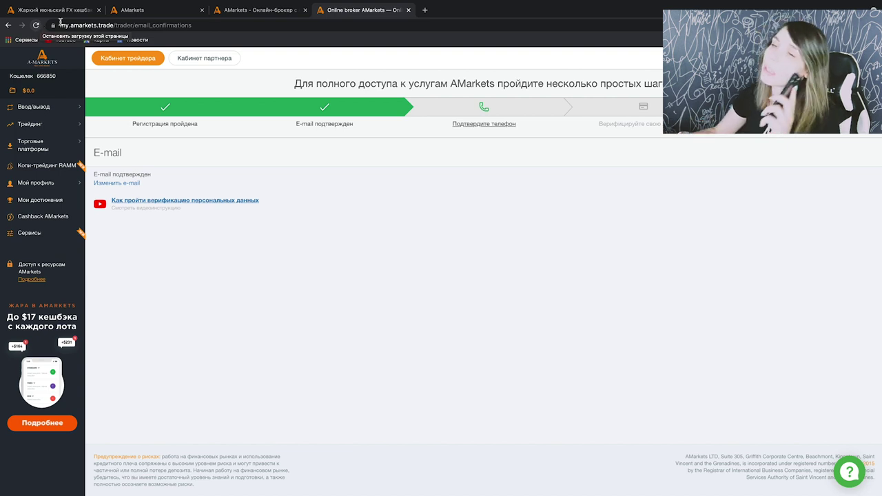
Step: Confirm the phone number by submitting the SMS code
click(495, 125)
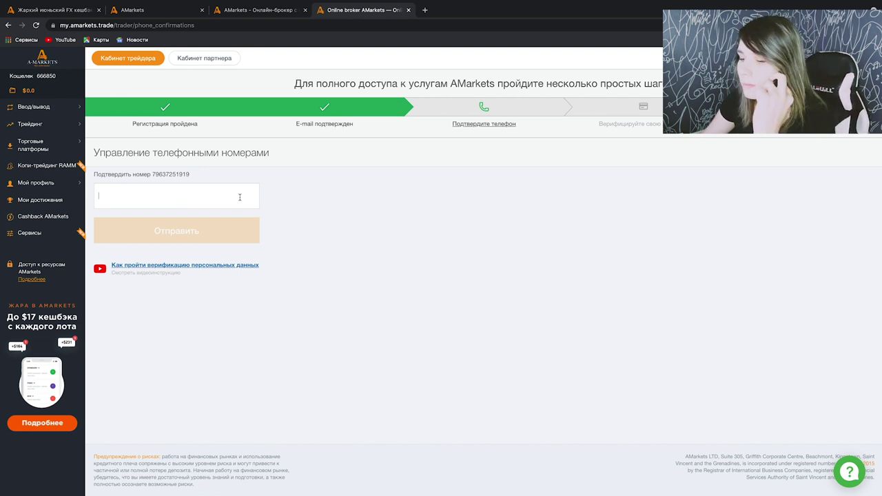
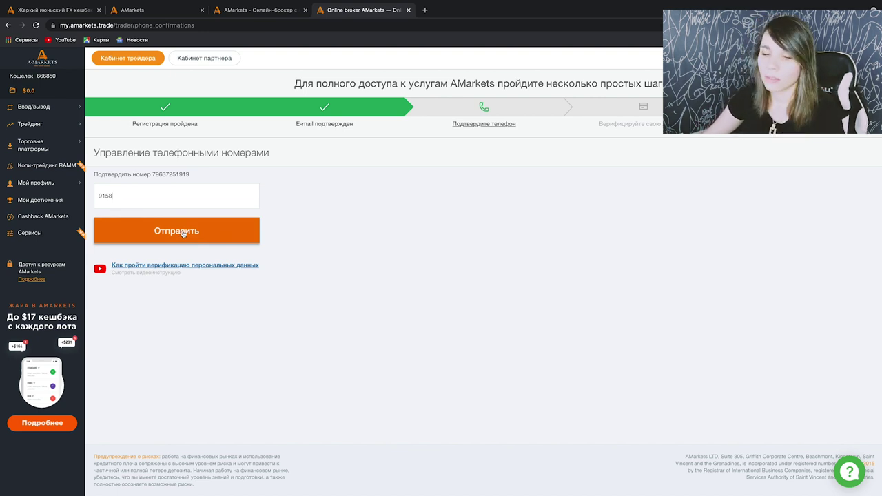
click(183, 232)
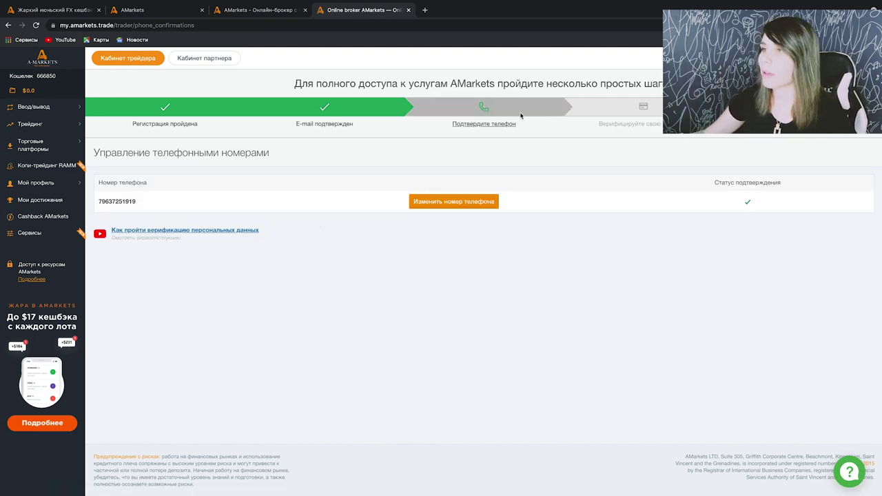
Step: View the identity verification step, then reopen the personal cabinet from the homepage
click(650, 125)
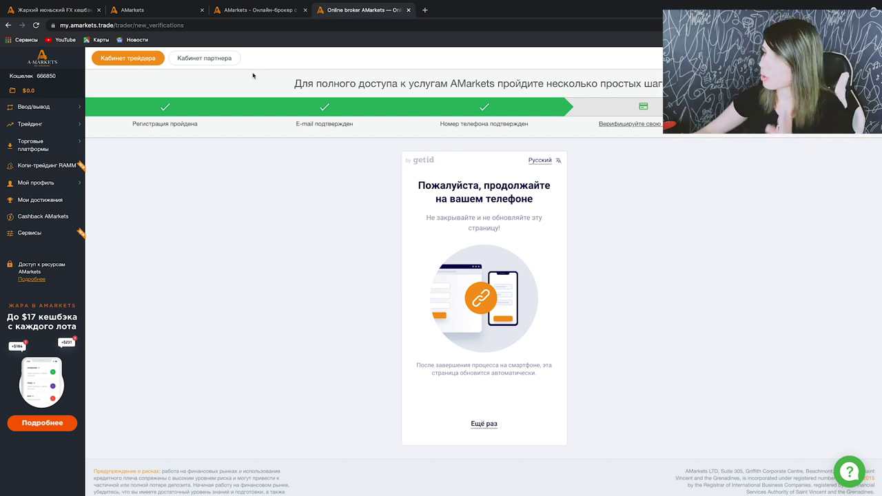
click(261, 13)
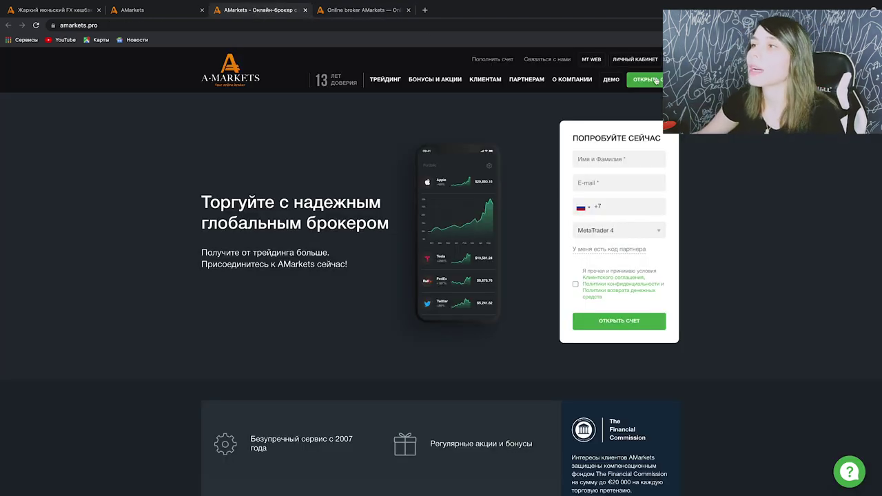
click(618, 60)
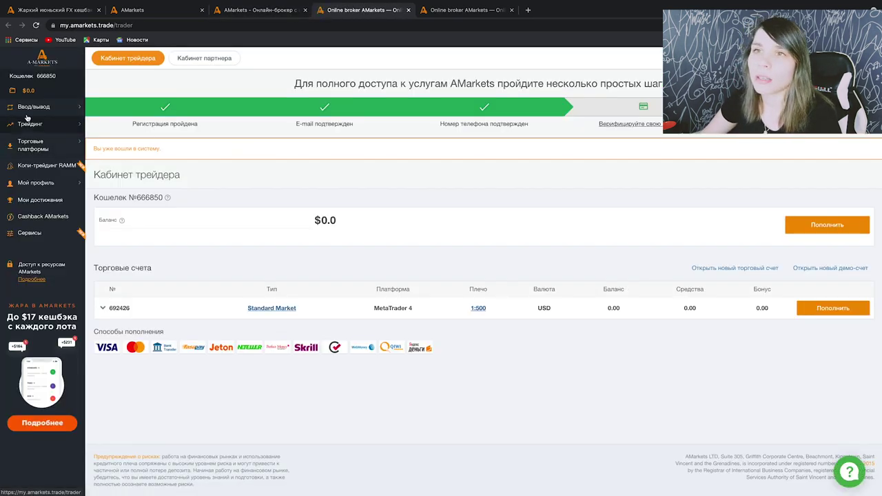
Step: Start the MetaTrader 4 for Mac download, then cancel it
click(30, 146)
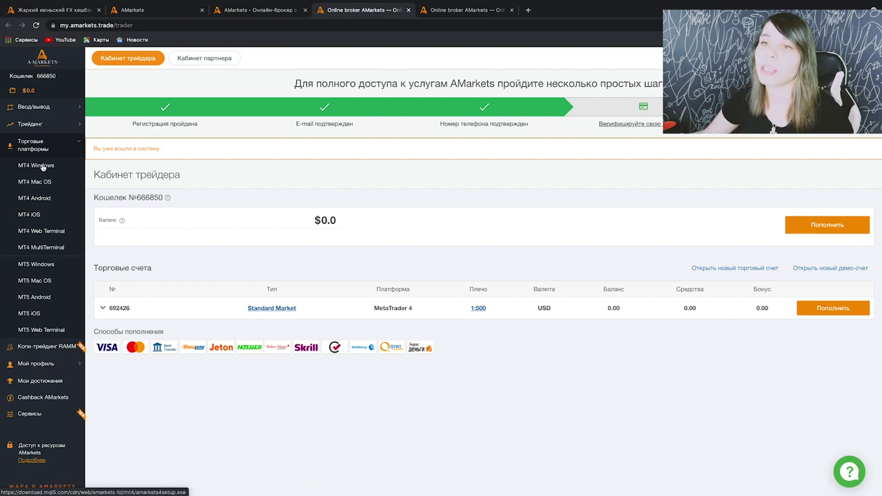
click(33, 181)
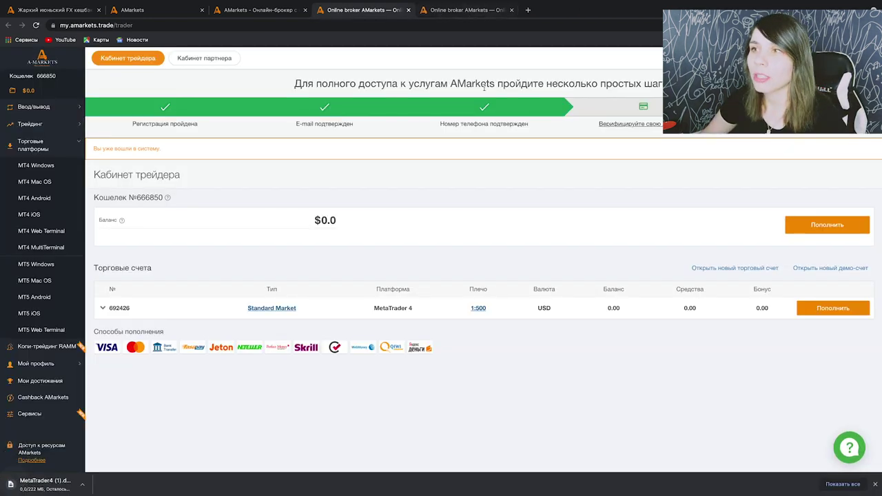
right_click(93, 488)
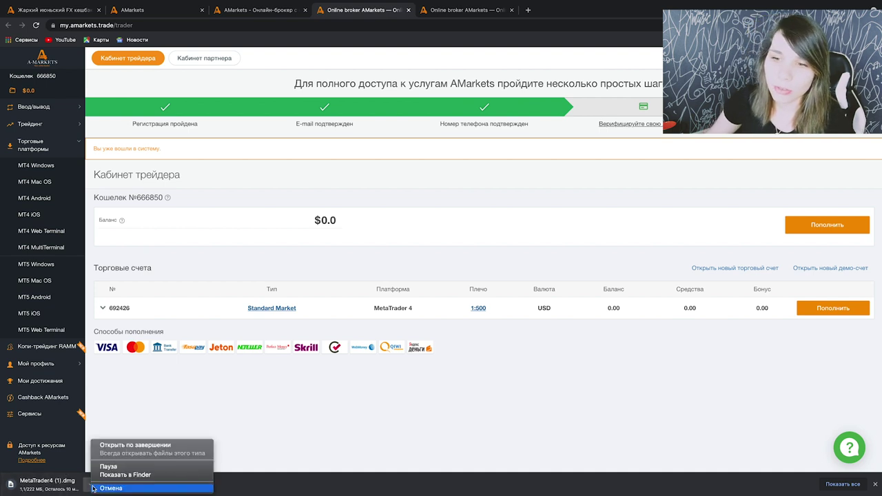
click(106, 490)
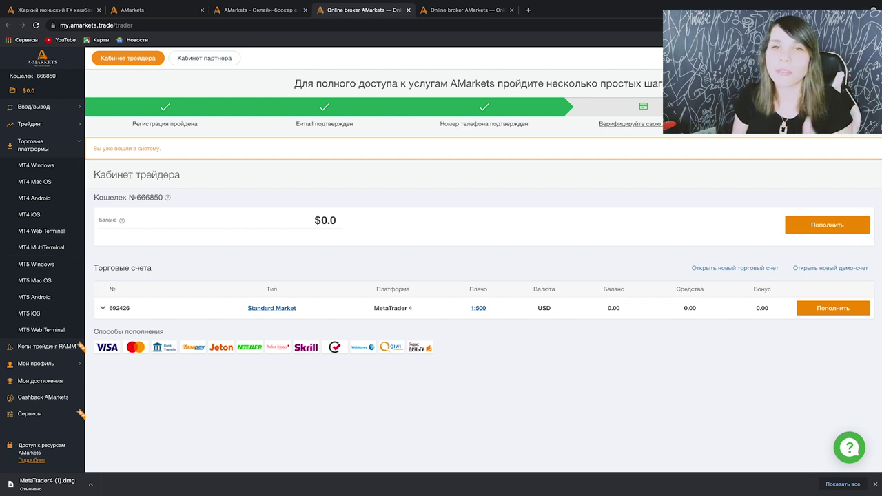
Step: Open the demo-account registration form and review the available account types
click(60, 126)
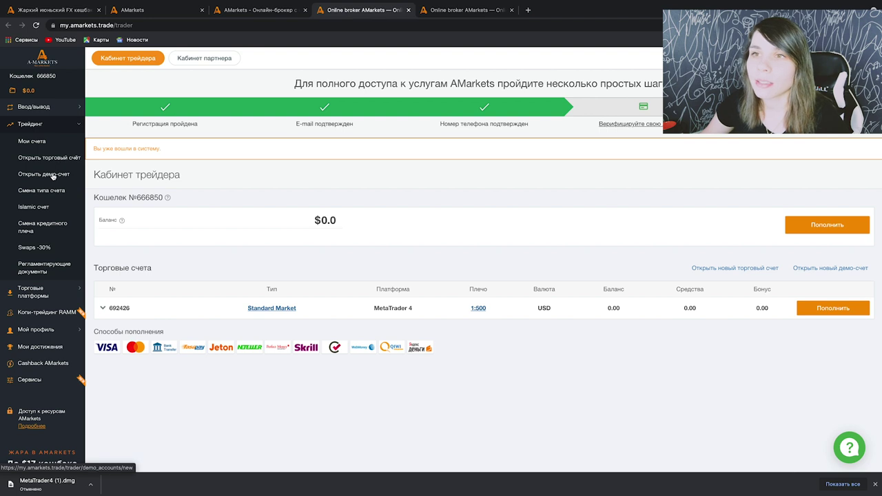
click(53, 175)
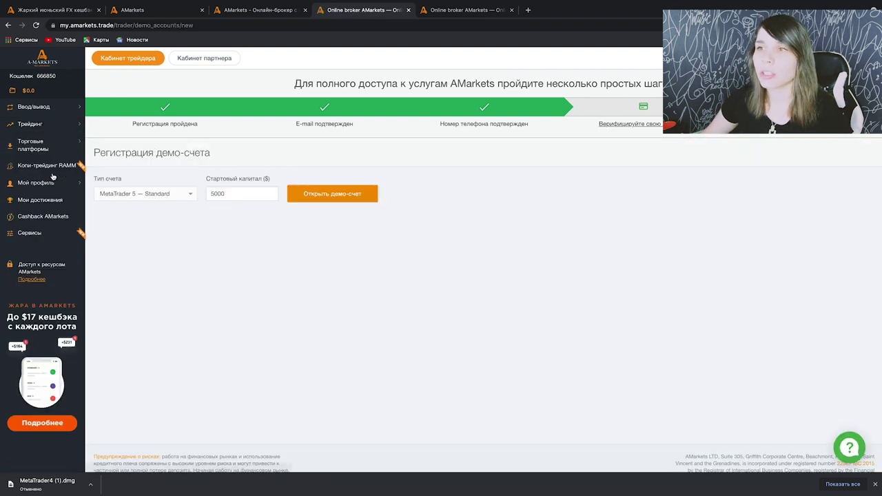
click(135, 194)
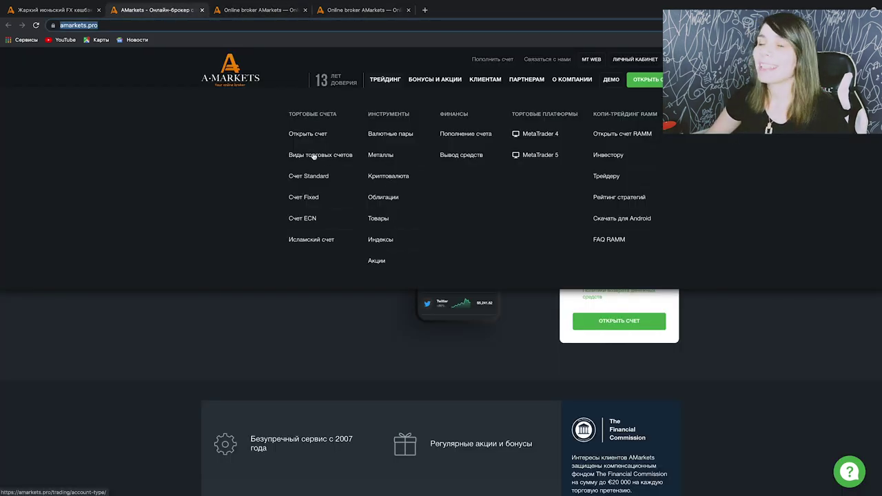
Step: Open Виды торговых счетов and scroll through the Fixed, Standard and ECN comparison table
click(313, 155)
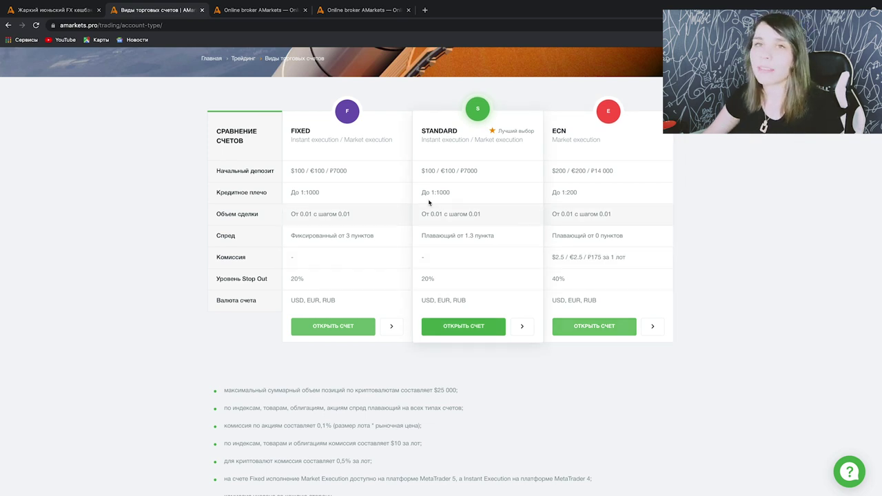
scroll(502, 165, down, 1)
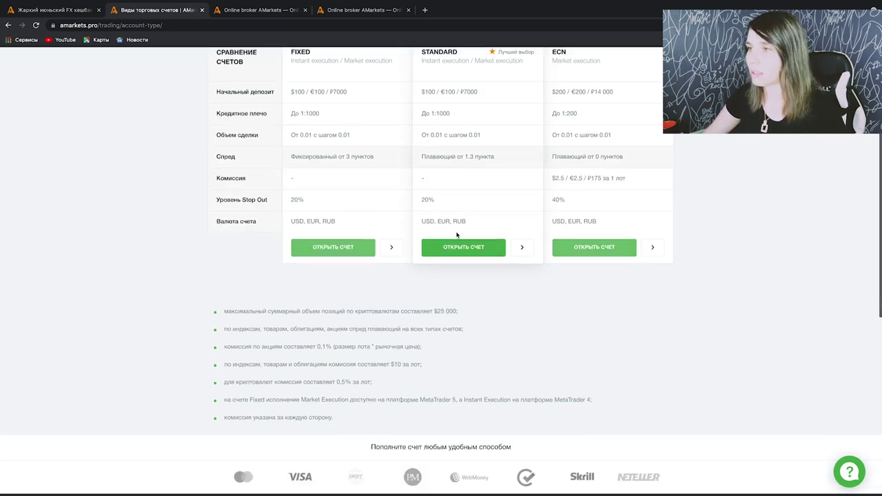
scroll(457, 232, up, 2)
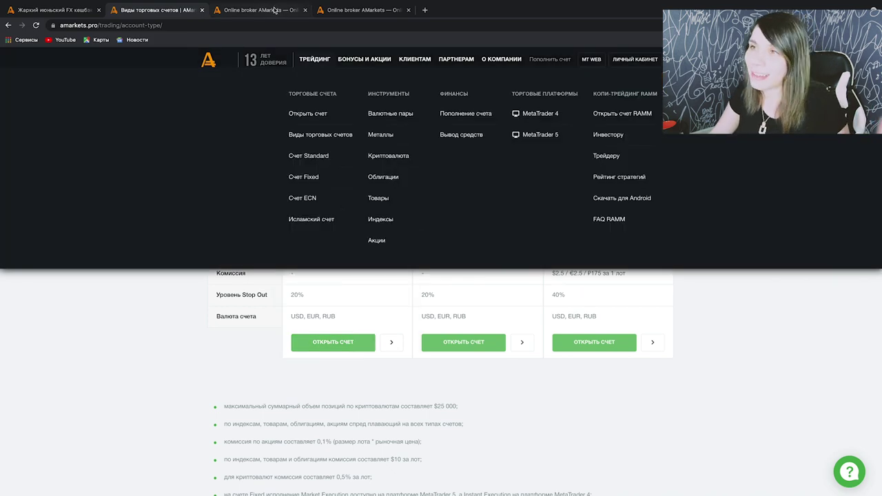
Step: Create a MetaTrader 4 — Standard demo account from the cabinet, entering its starting capital
click(276, 9)
click(332, 10)
click(275, 10)
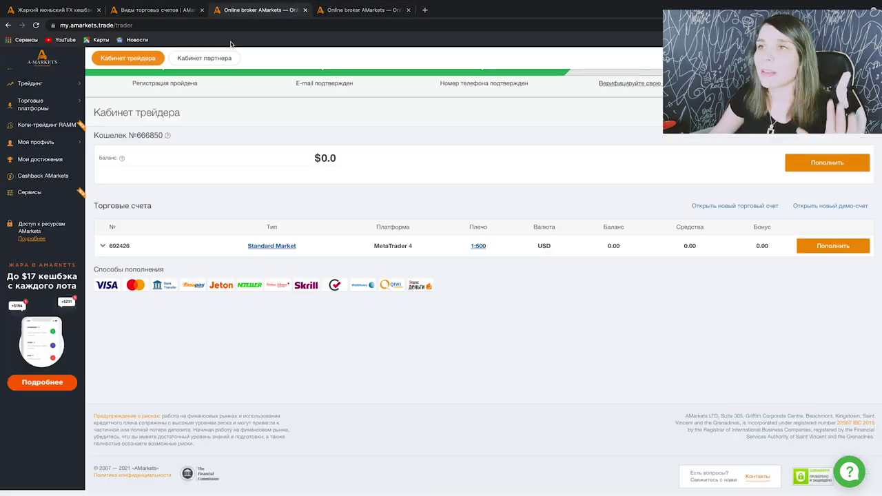
click(50, 143)
click(51, 139)
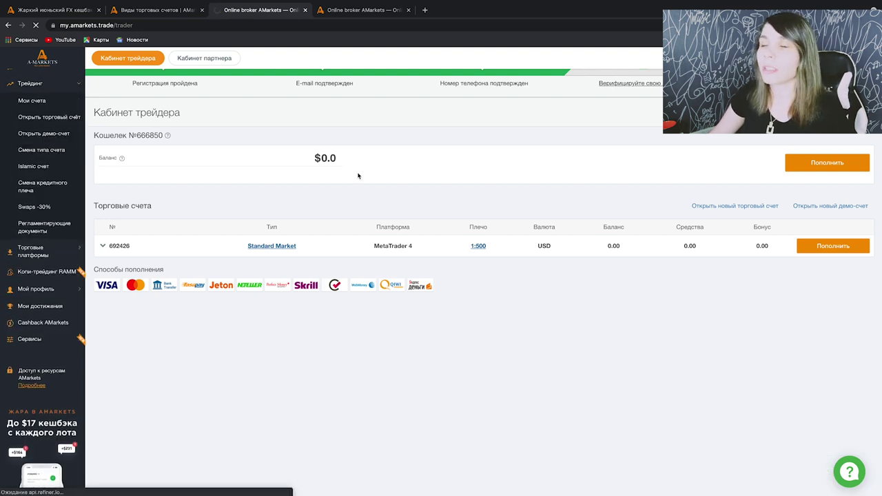
click(140, 195)
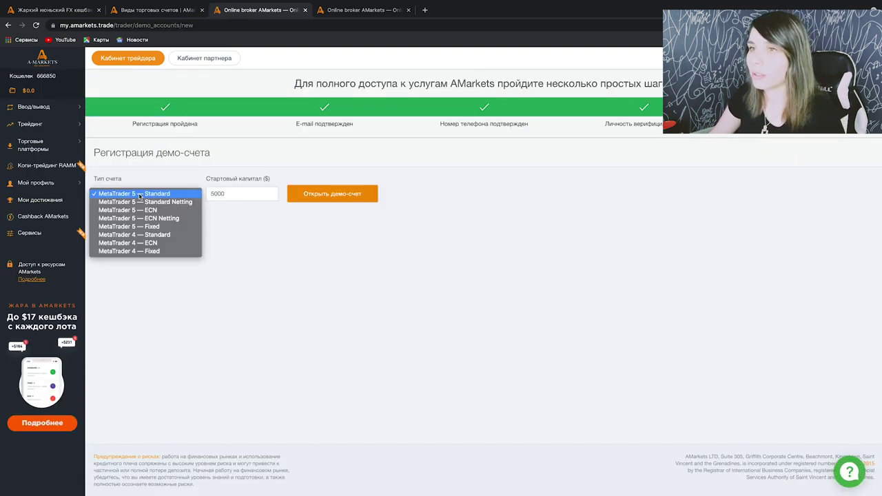
click(163, 235)
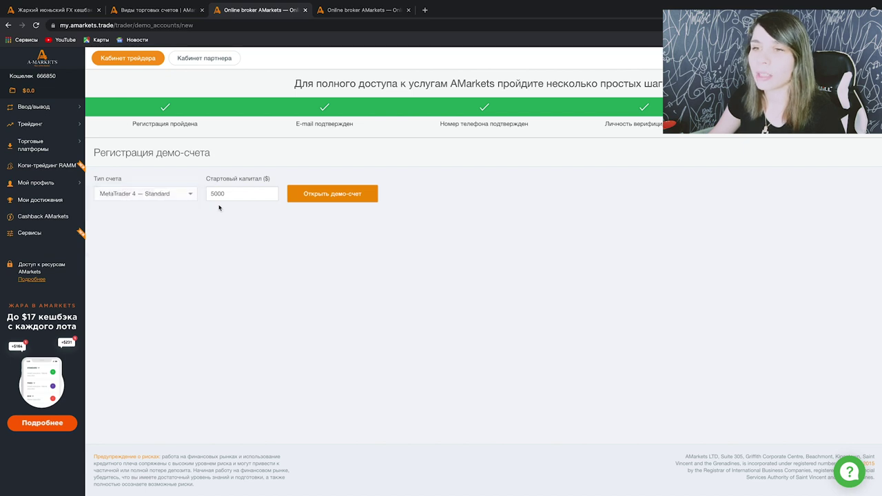
key(Tab)
text(10)
click(328, 195)
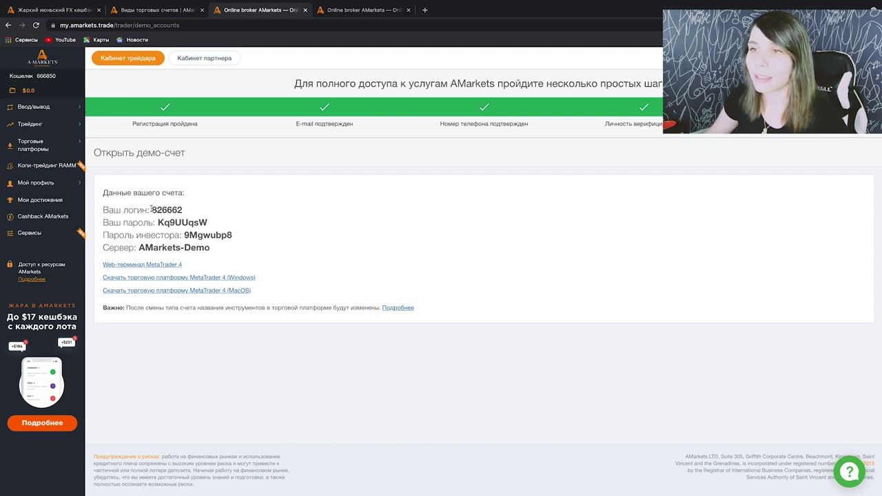
Step: Highlight the new demo account's login, password, investor password and server details
drag(101, 212, 144, 222)
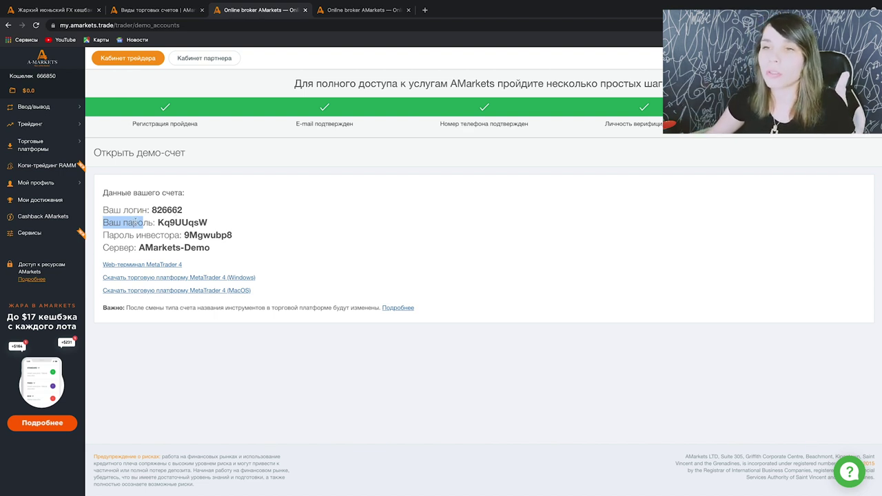
drag(184, 235, 227, 235)
drag(121, 211, 260, 217)
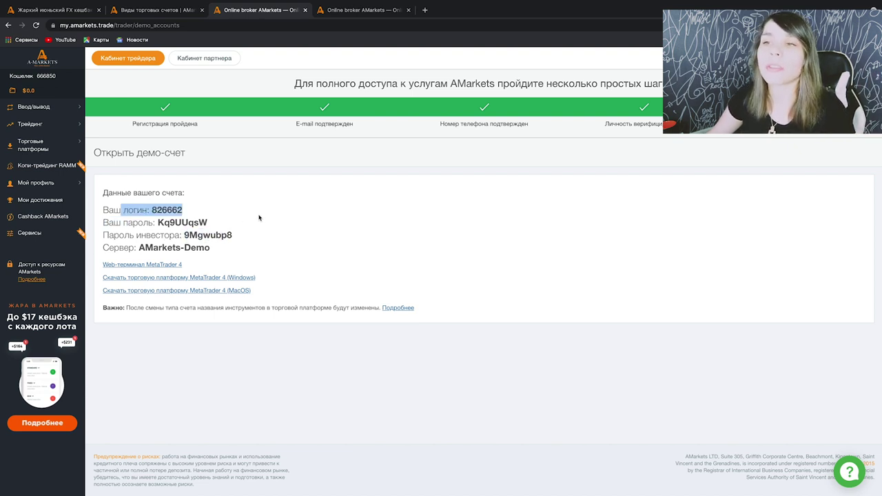
double_click(223, 237)
shift+click(279, 247)
click(252, 235)
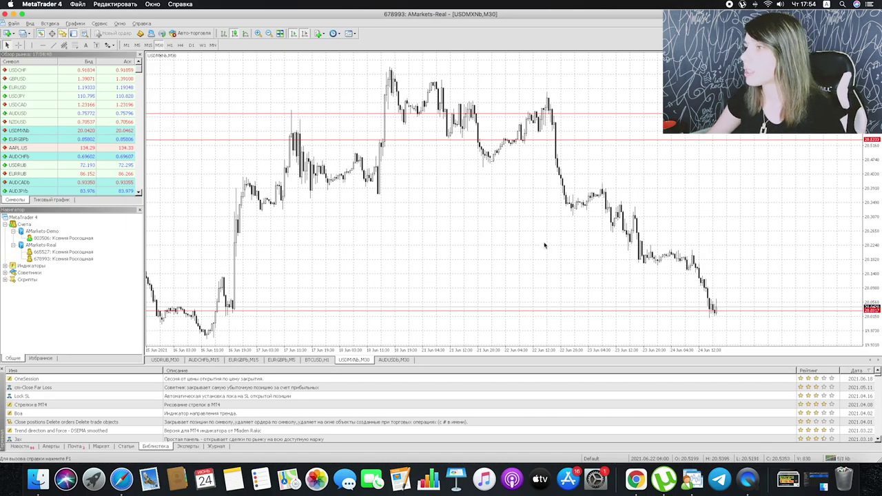
Step: Close the open usdmxnb buy order and check the account history
click(22, 447)
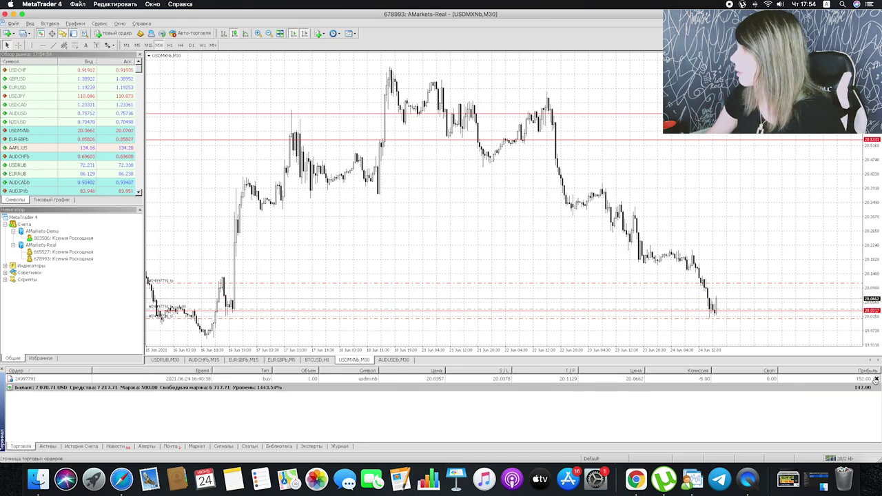
click(876, 379)
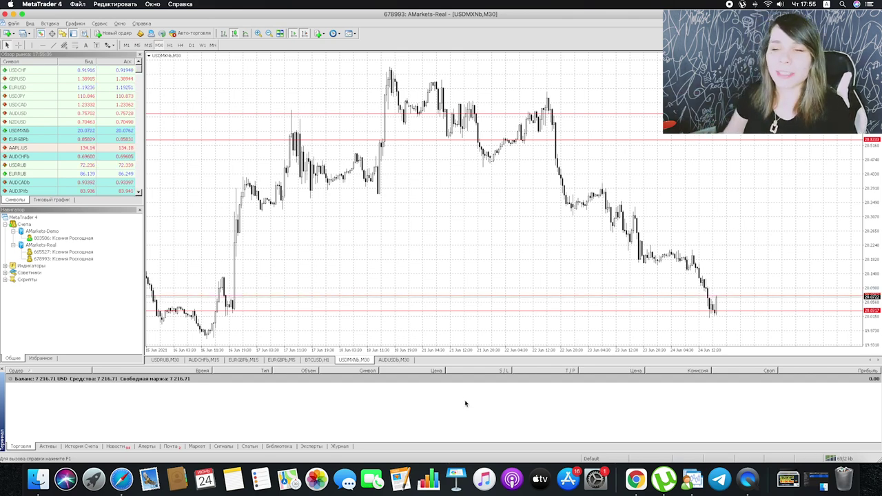
click(80, 446)
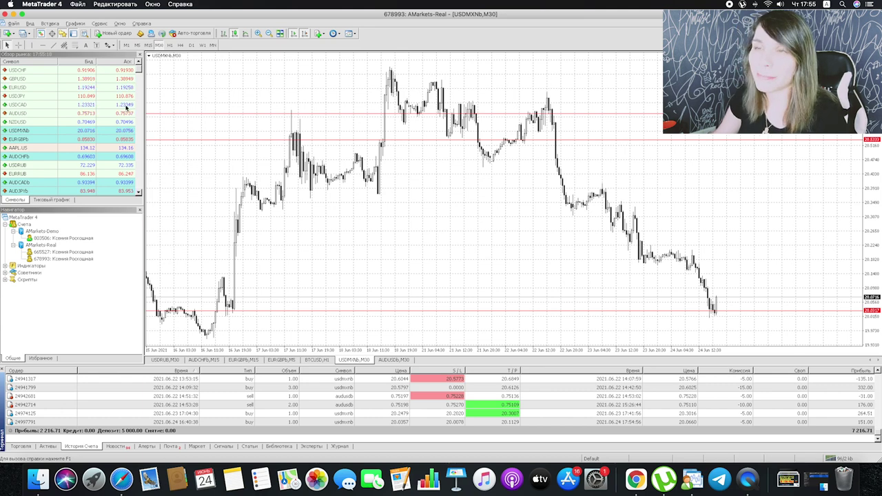
Step: Bring up MetaTrader 4's trading-account login window, then switch to the browser's demo details
click(13, 23)
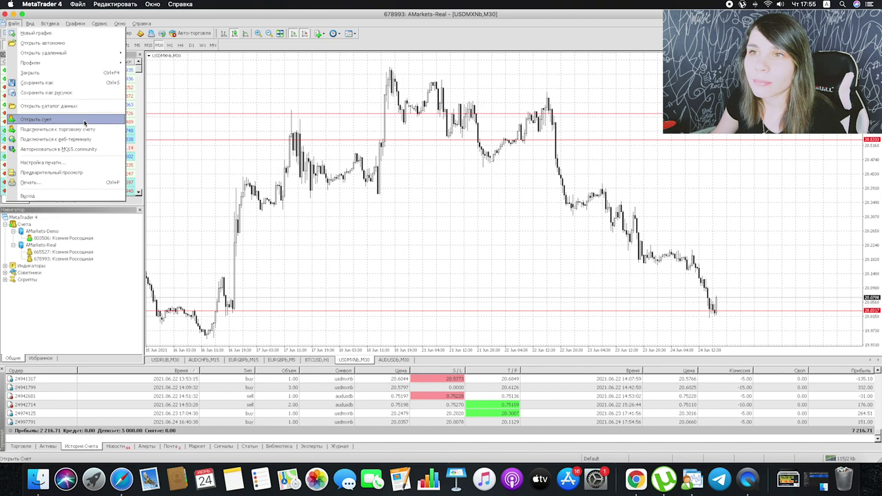
click(85, 122)
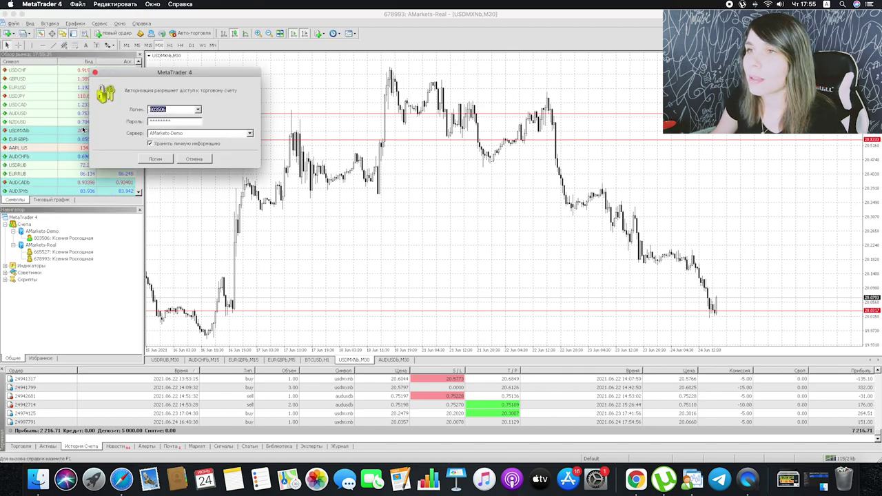
key(ctrl+Up)
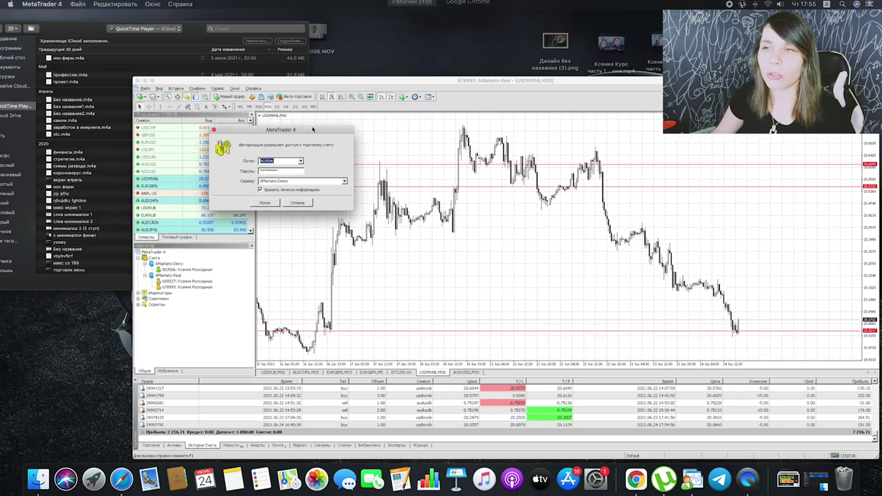
click(455, 9)
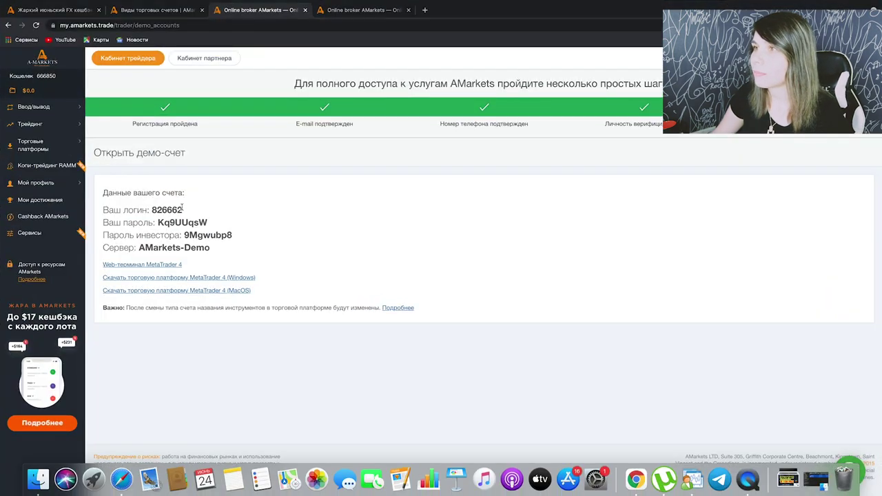
Step: Carry the demo login number into MT4's login window, then copy the demo password
double_click(153, 209)
key(ctrl+Left)
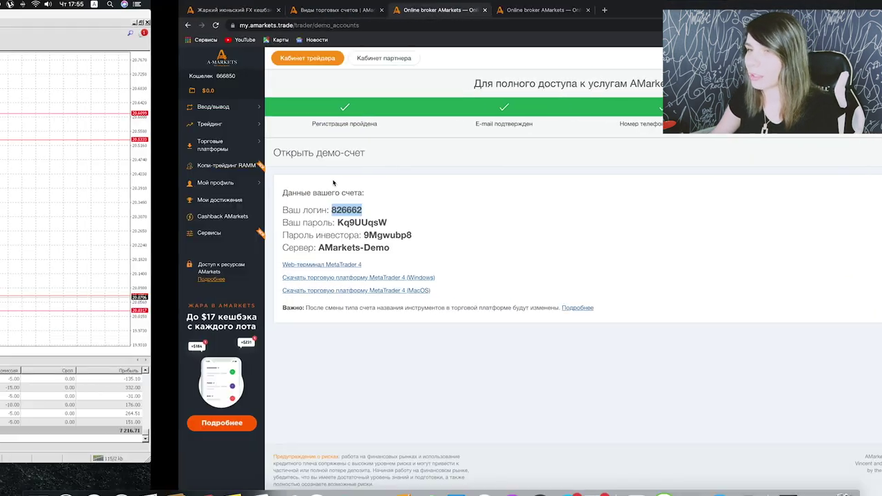
key(ctrl+Right)
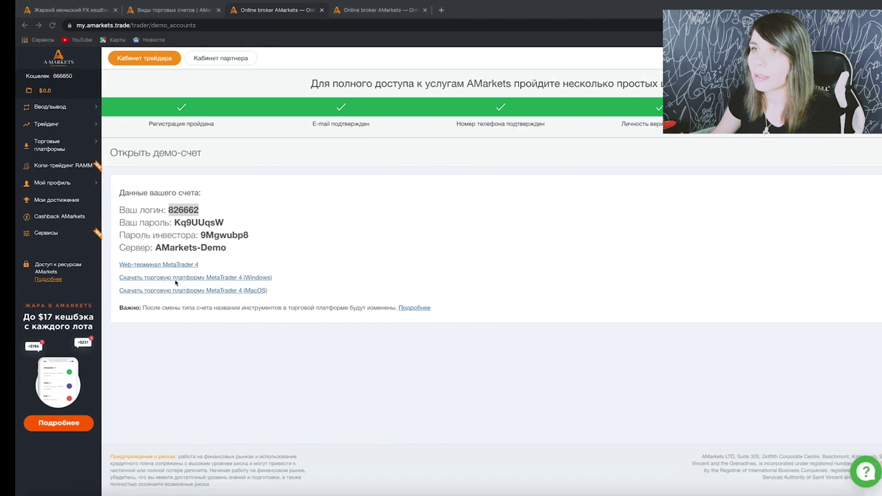
drag(159, 222, 219, 225)
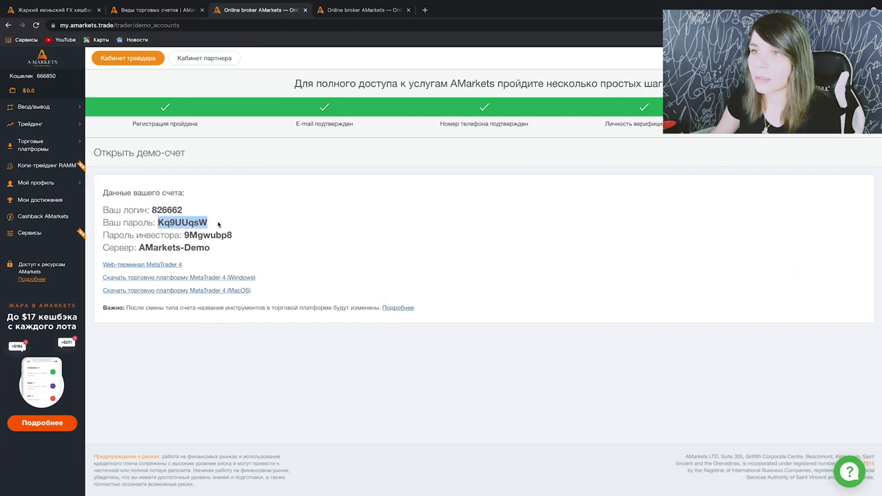
key(ctrl+Left)
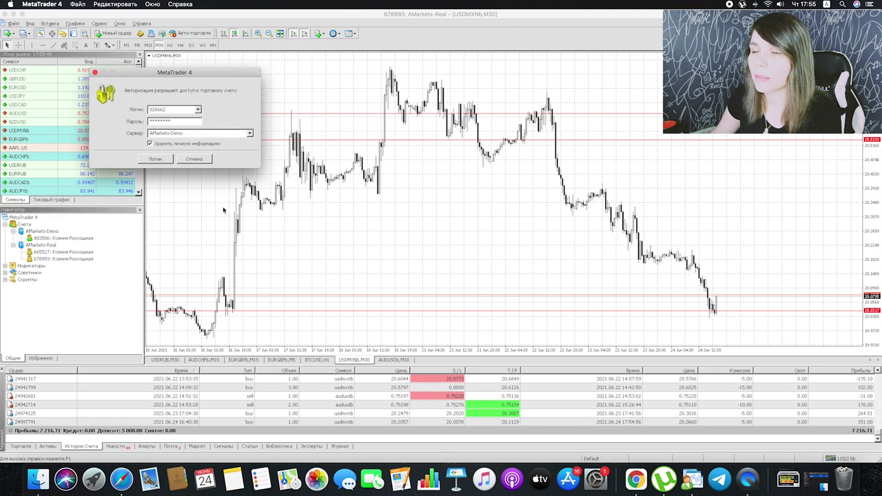
Step: Paste the demo password, keep AMarkets-Demo as the server and log in
double_click(181, 122)
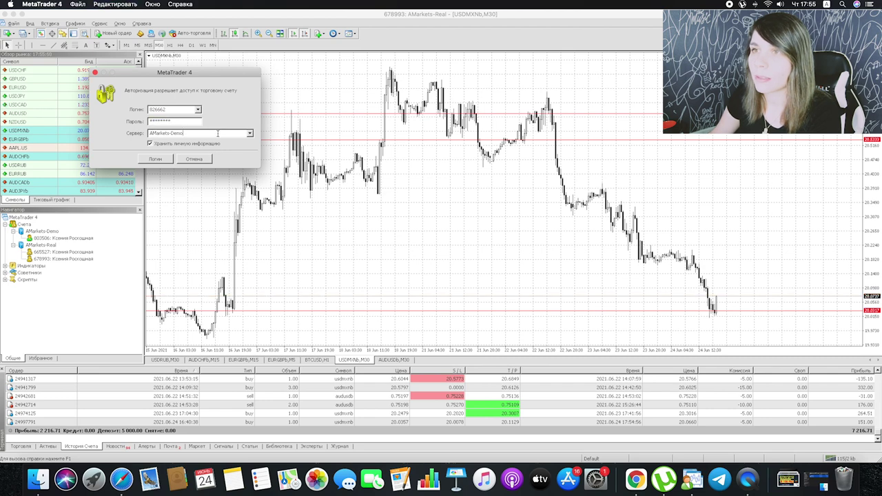
click(248, 134)
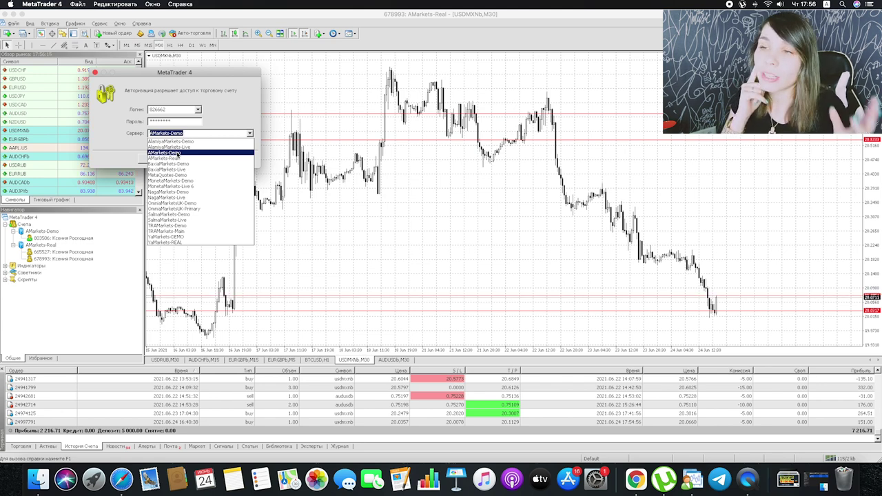
click(176, 158)
click(156, 159)
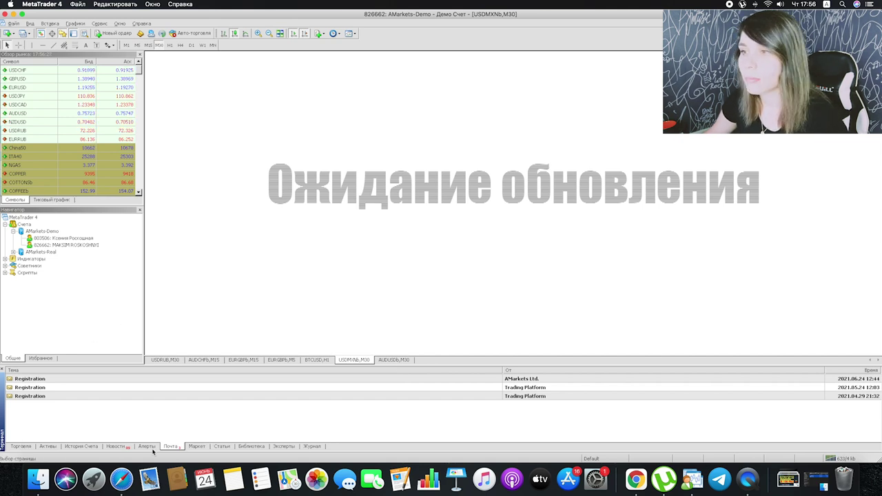
Step: Check the starting deposit in История Счета, then view the 100.00 USD balance under Торговля
click(81, 446)
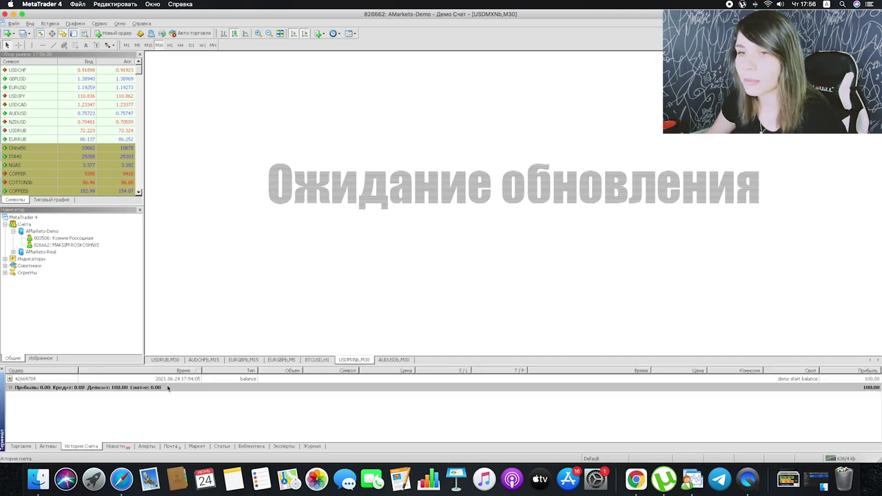
click(19, 446)
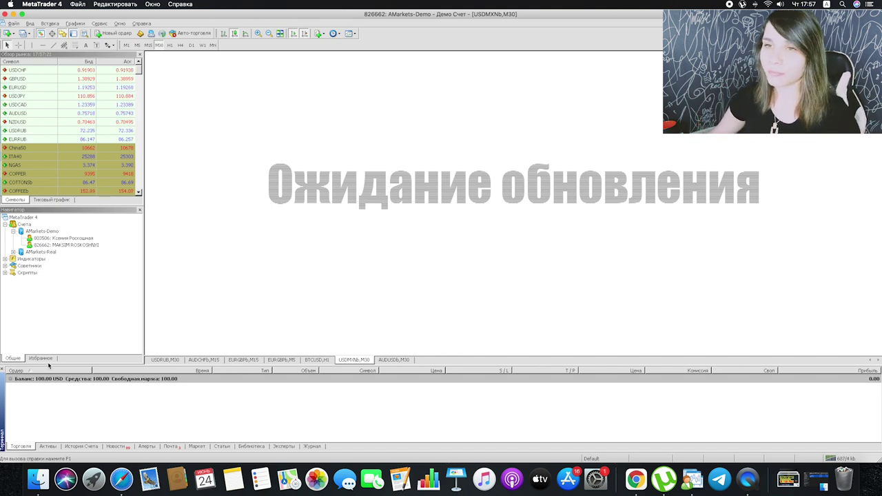
Step: Close the USDRUB, AUDCHF, EURGBPb,M15 and other old chart windows in MetaTrader 4
click(178, 365)
right_click(175, 363)
click(186, 365)
right_click(176, 363)
key(Escape)
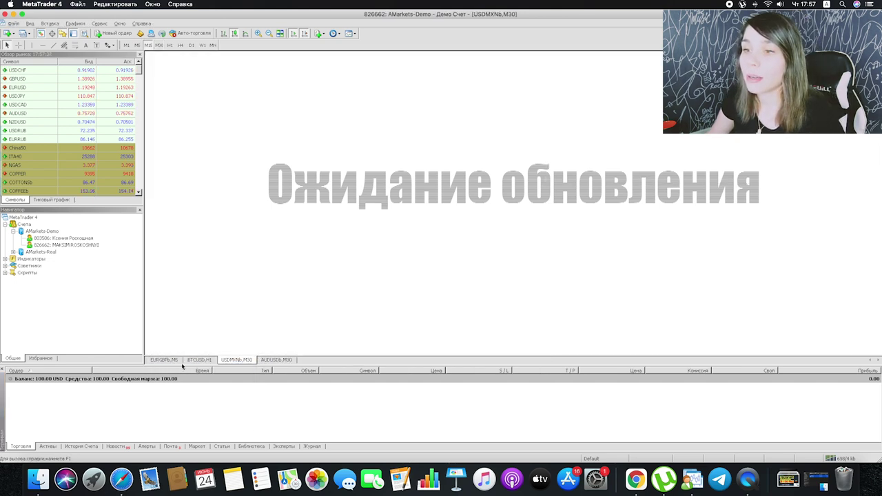
right_click(173, 363)
click(188, 365)
Step: Close the USDMXNb,M30 chart and open a new USDCHF chart from Market Watch
right_click(171, 362)
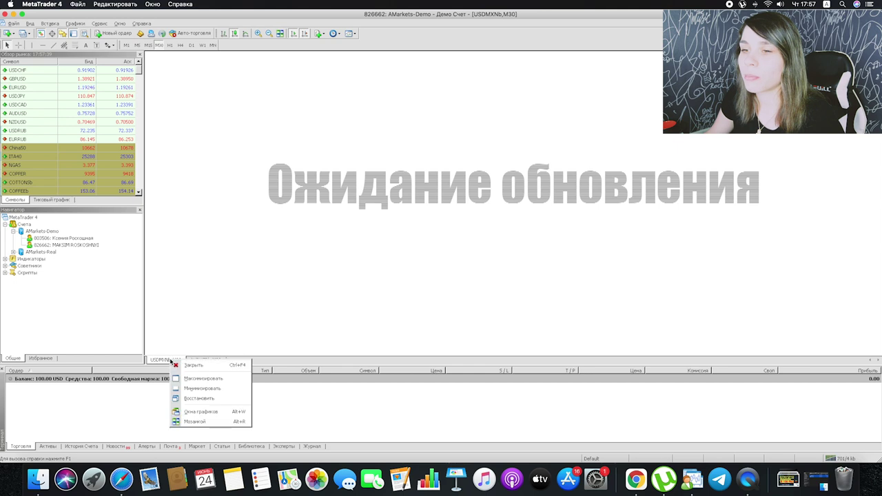
click(181, 365)
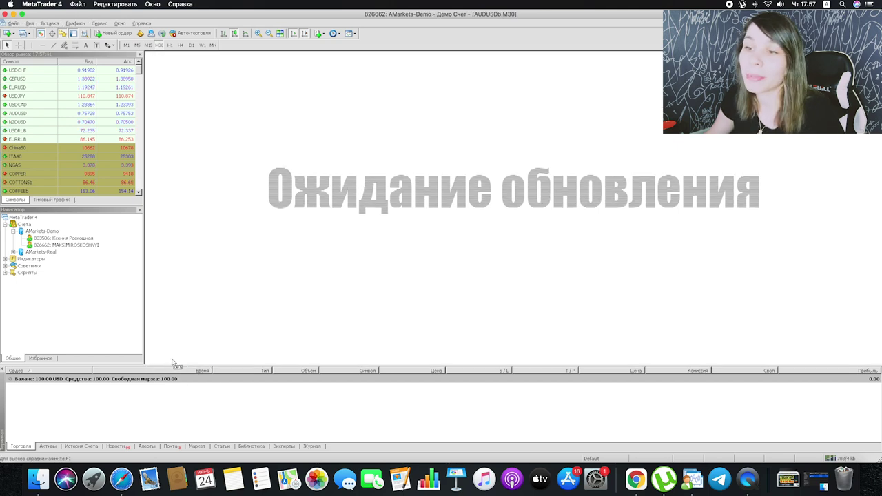
right_click(21, 73)
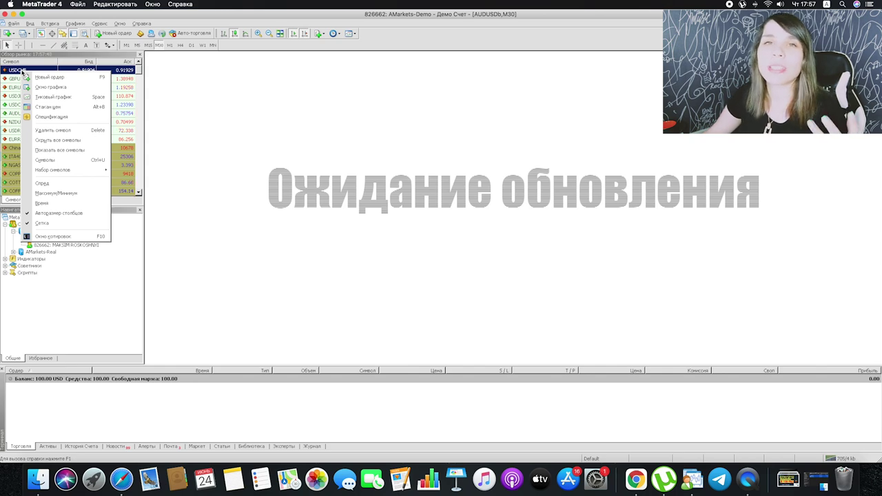
click(41, 88)
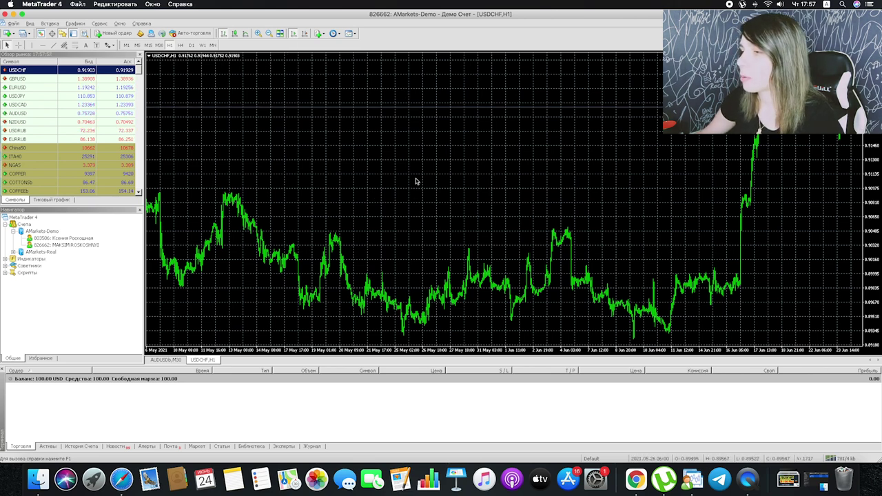
Step: Open the USDCHF,H1 chart properties and accept its colour settings
right_click(418, 154)
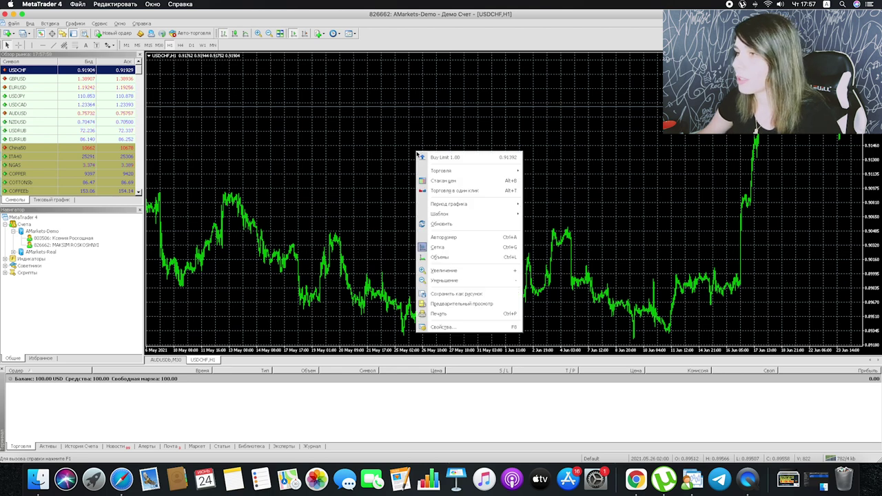
click(459, 327)
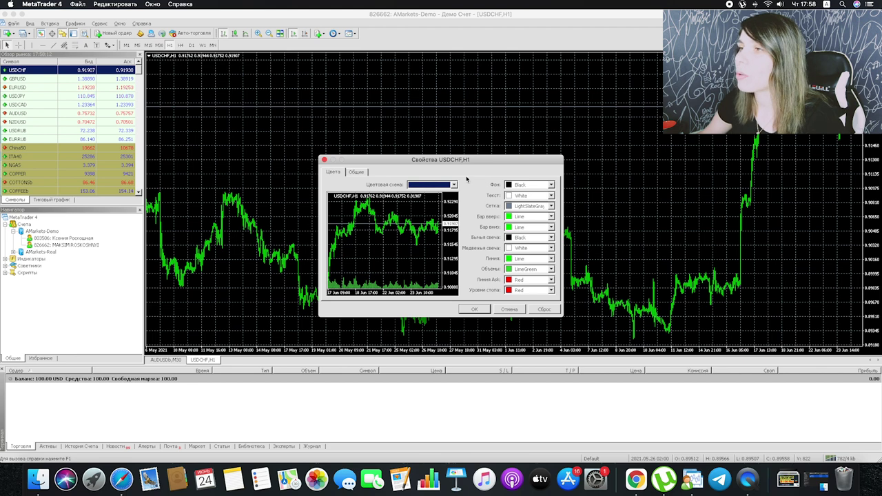
click(476, 309)
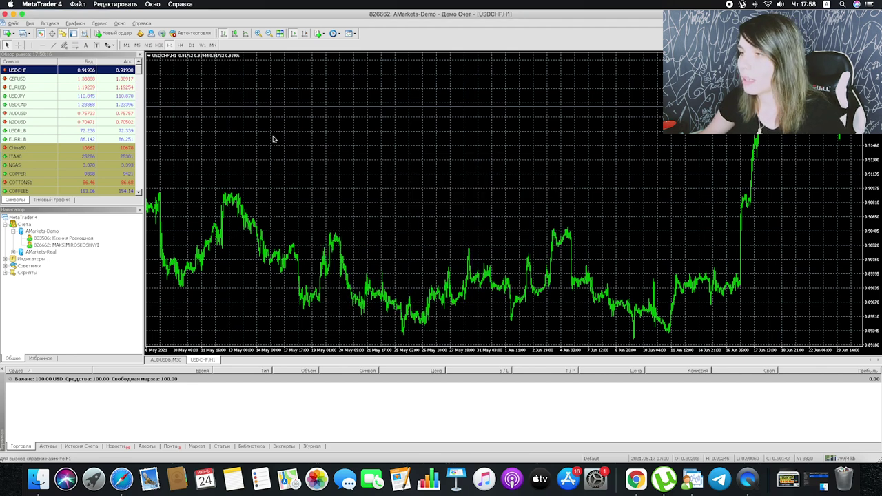
Step: Load the template_name.tpl template onto the USDCHF chart
right_click(397, 146)
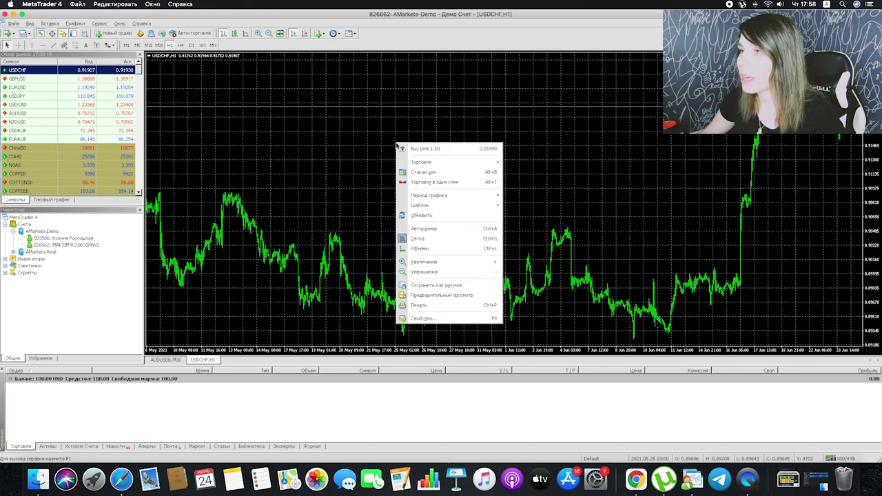
mouse_move(444, 204)
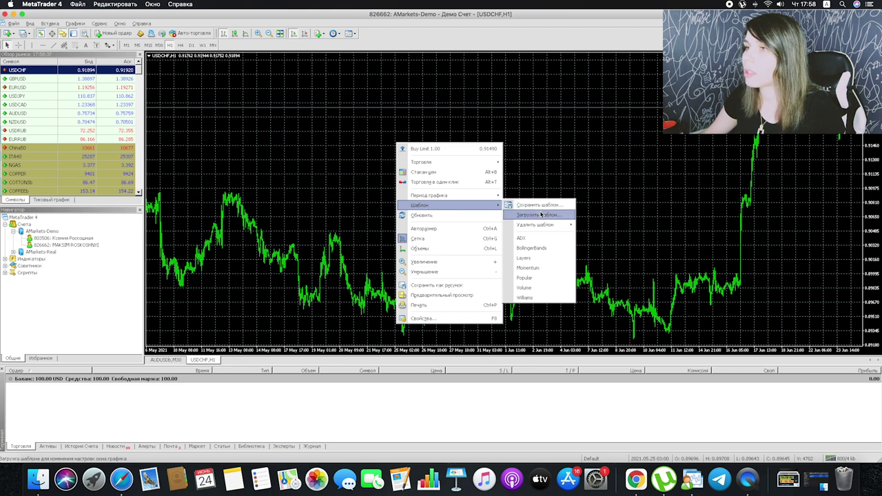
click(539, 215)
click(390, 164)
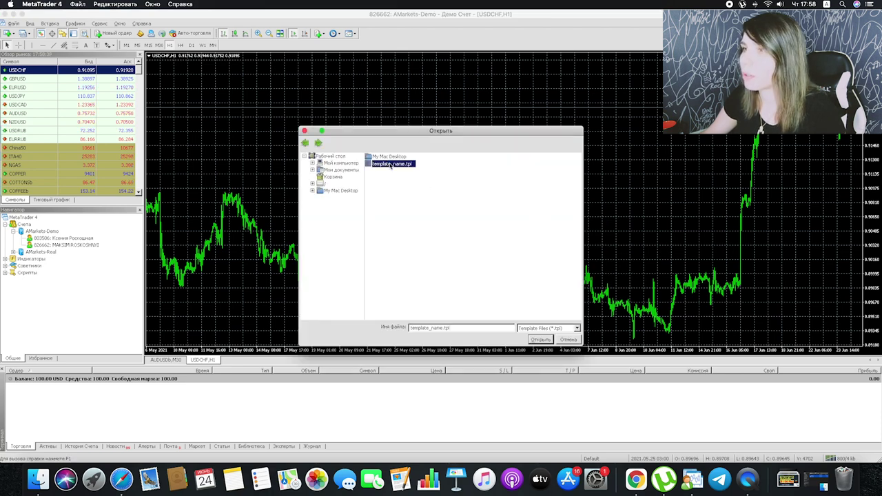
click(540, 339)
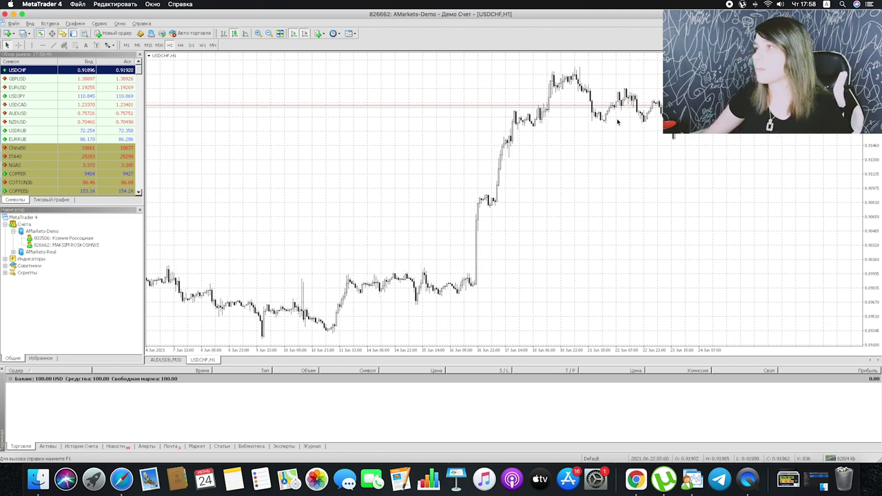
Step: Place a new 1.00-lot USDCHF order and buy at the current price
click(116, 33)
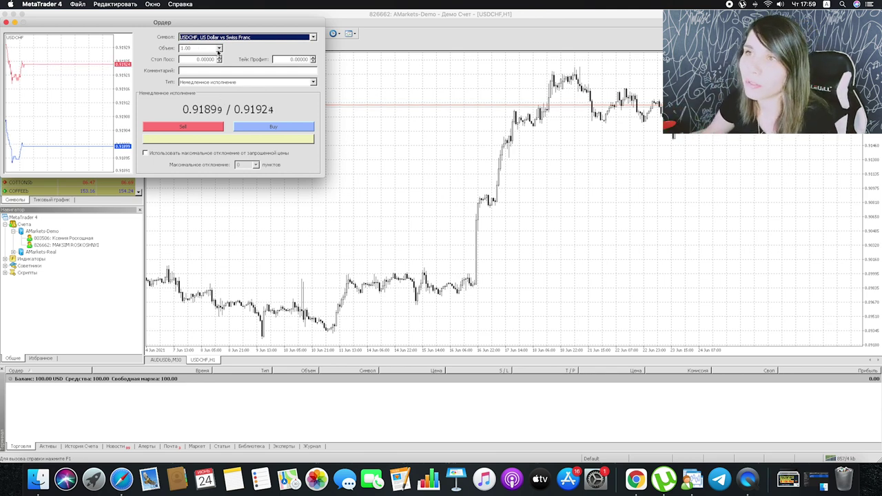
click(273, 126)
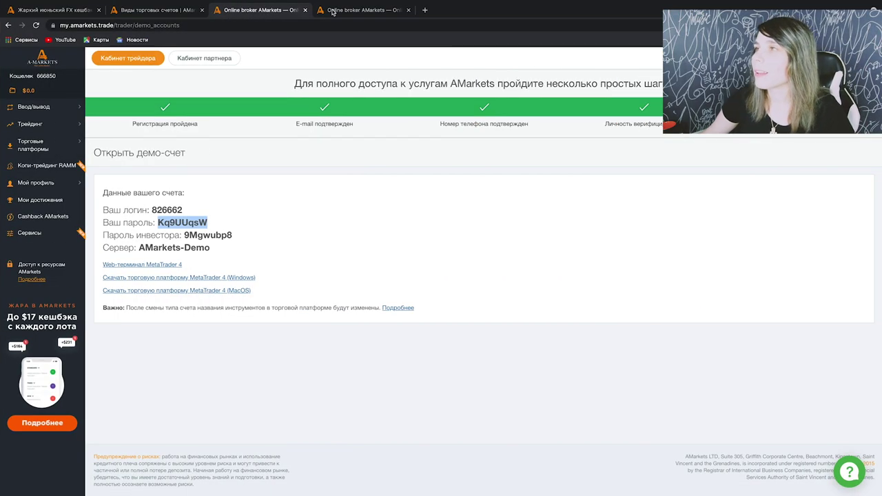
Step: Reload the AMarkets verification page and confirm the 'Документы успешно прошли верификацию' message
click(332, 12)
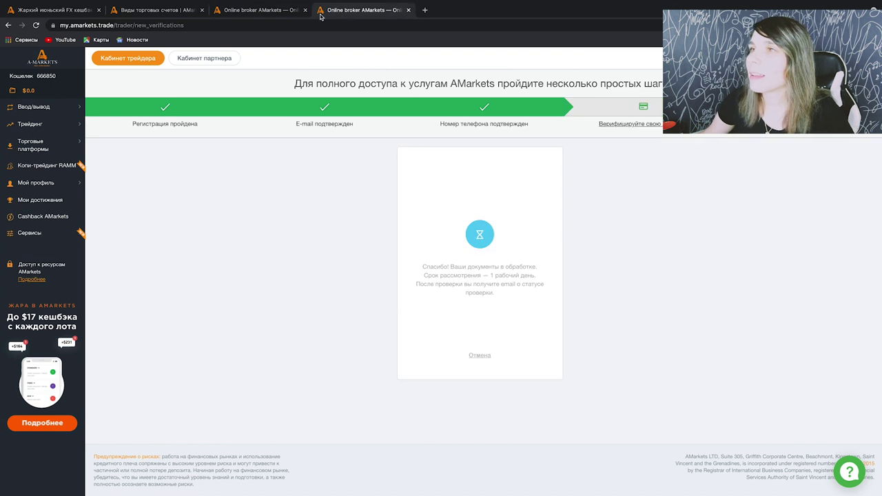
click(36, 25)
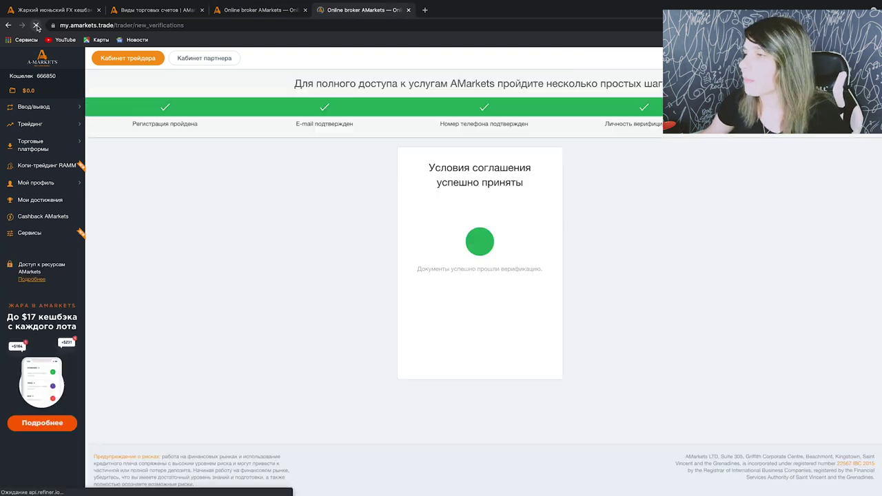
drag(437, 289, 577, 198)
click(577, 197)
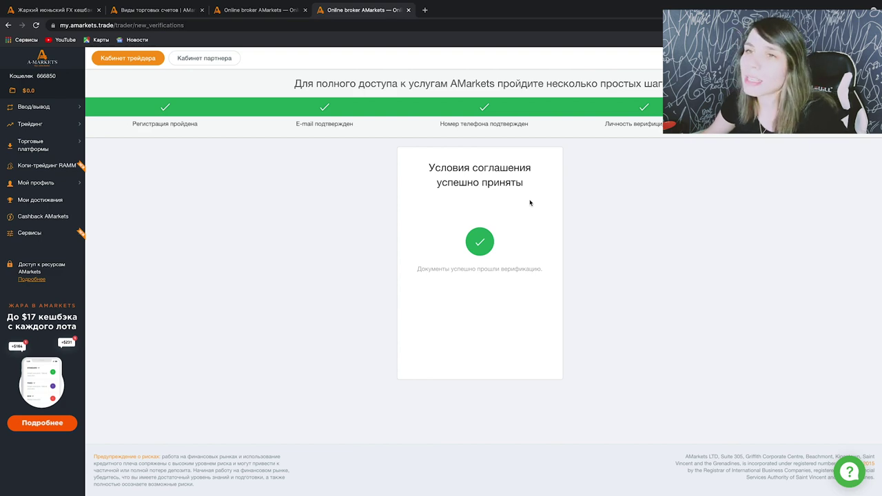
click(55, 121)
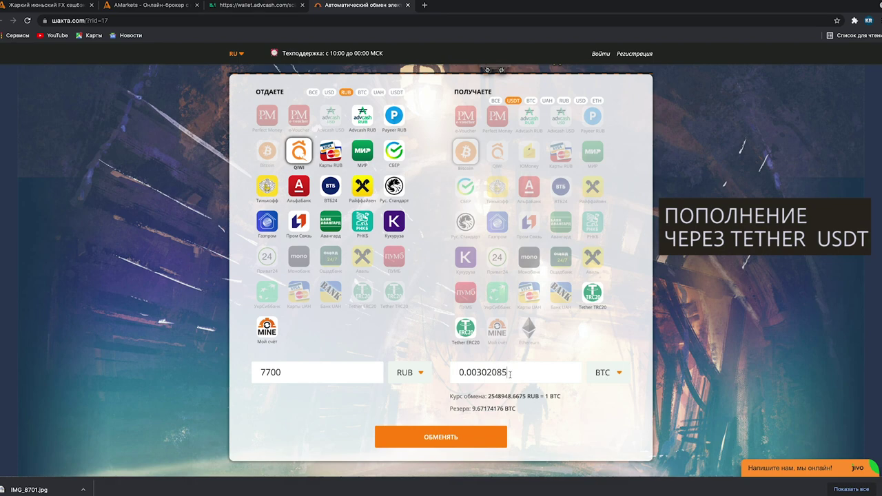
Step: Choose Tether ERC20 as the receive currency, enter 7777 as the amount, and create the exchange order
click(465, 328)
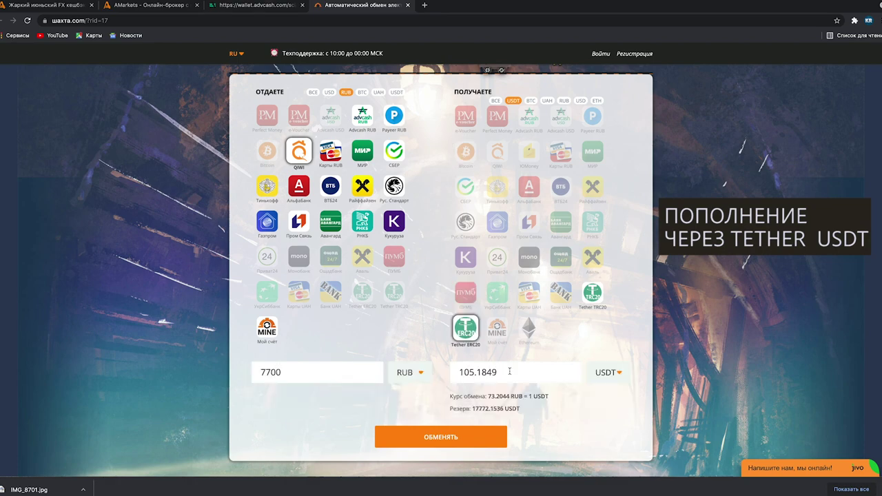
double_click(270, 372)
text(7777)
click(440, 436)
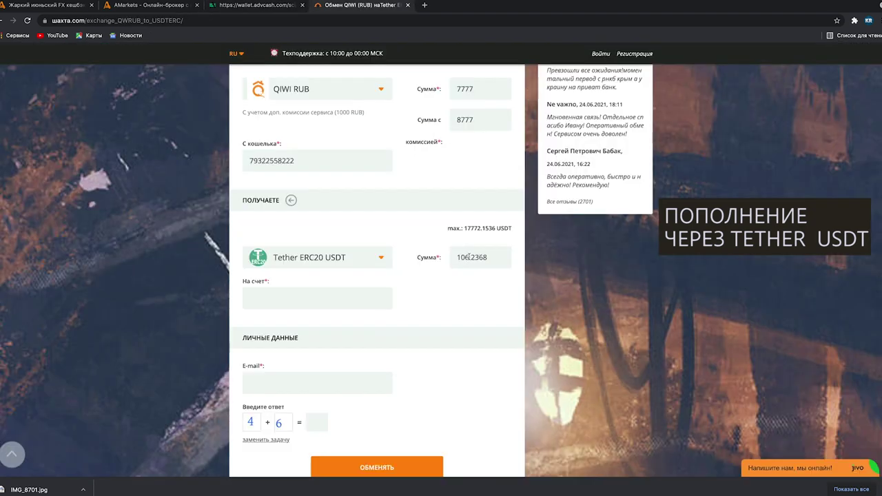
Step: Fill in the contact e-mail and proceed to QIWI wallet payment for the order
key(BackSpace)
key(BackSpace)
key(BackSpace)
key(BackSpace)
key(BackSpace)
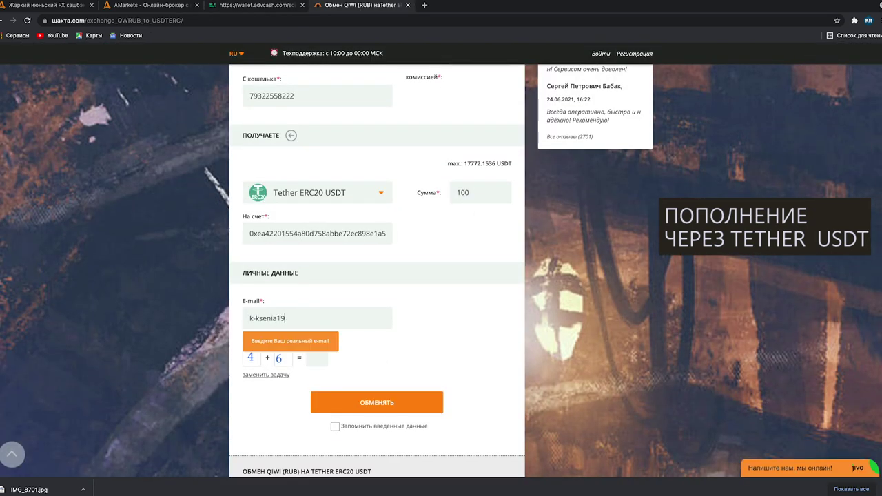
scroll(361, 271, up, 10)
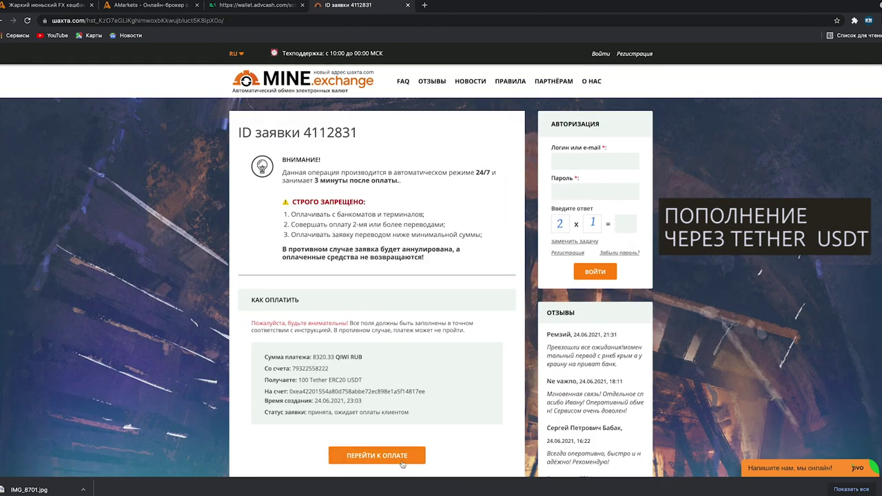
click(403, 457)
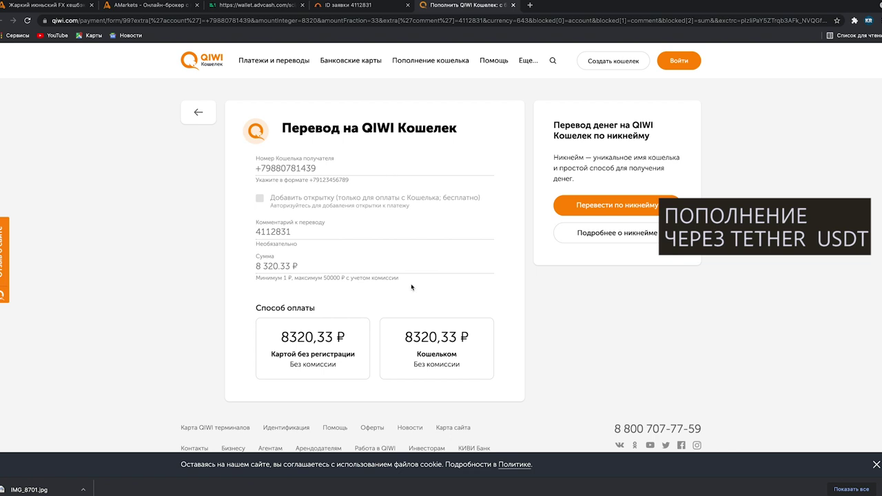
click(436, 348)
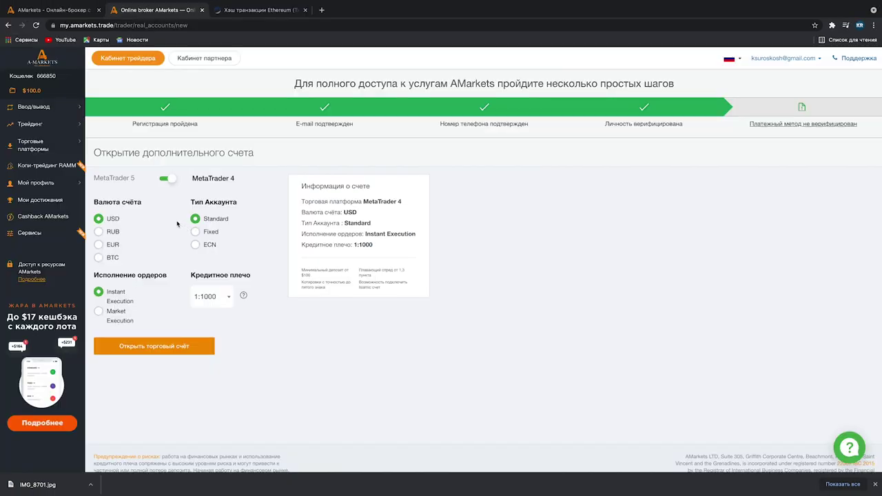
Step: Choose 1:200 leverage and Market Execution, then create the Standard USD real account
click(203, 297)
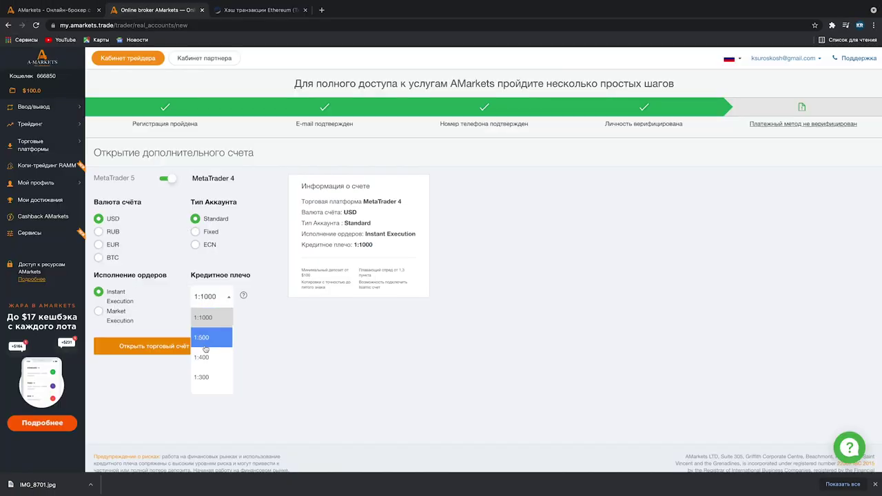
scroll(205, 364, down, 1)
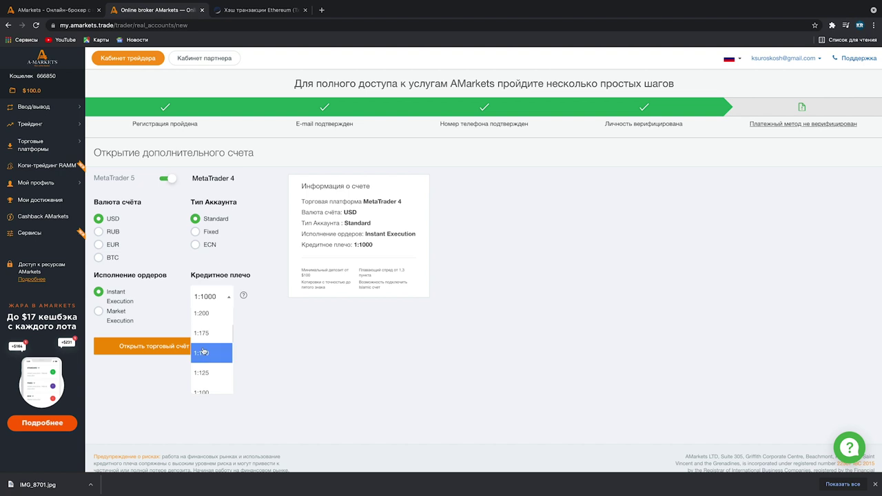
click(205, 322)
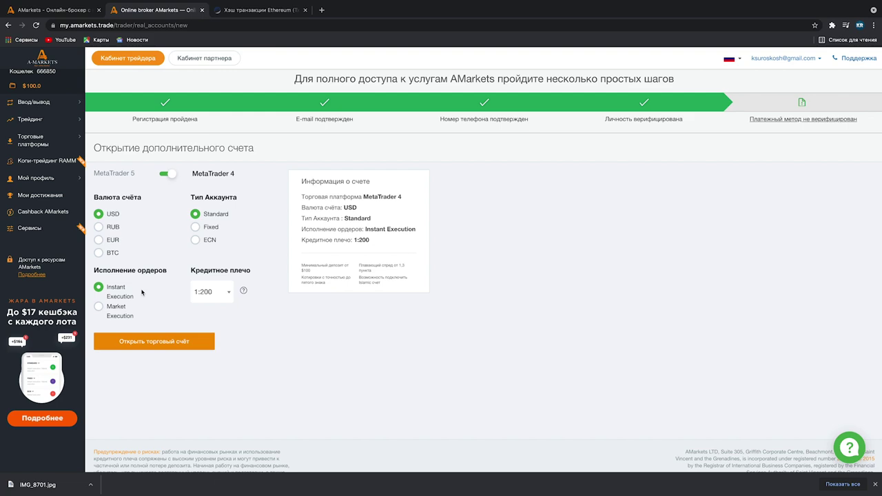
click(121, 310)
click(210, 292)
scroll(211, 330, down, 2)
click(211, 329)
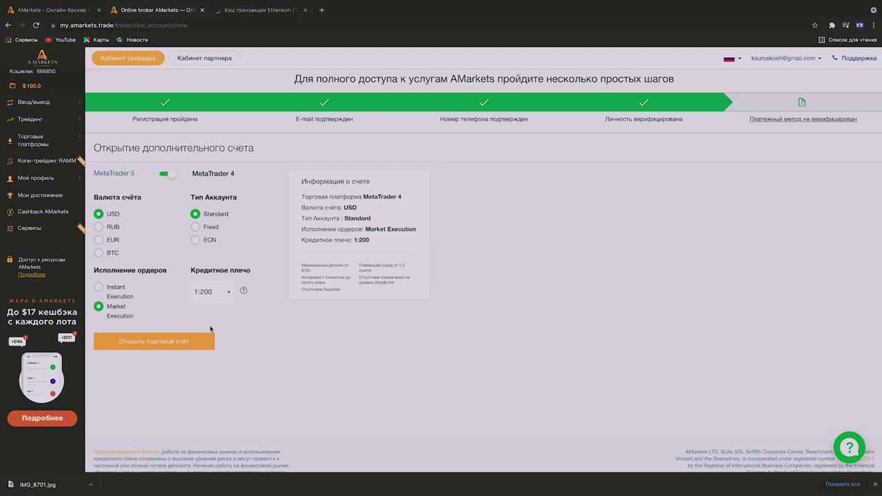
click(203, 341)
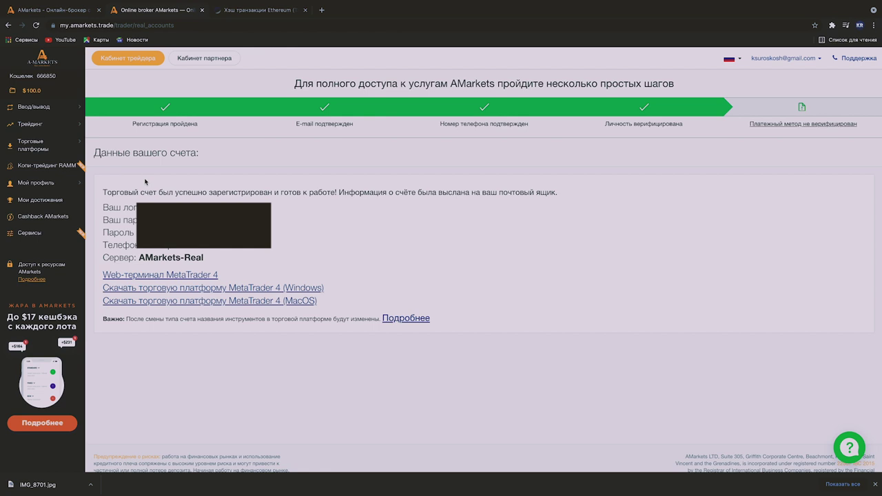
Step: View Трейдинг > Мои счета, then open Ввод/вывод > Внутренний перевод
click(57, 128)
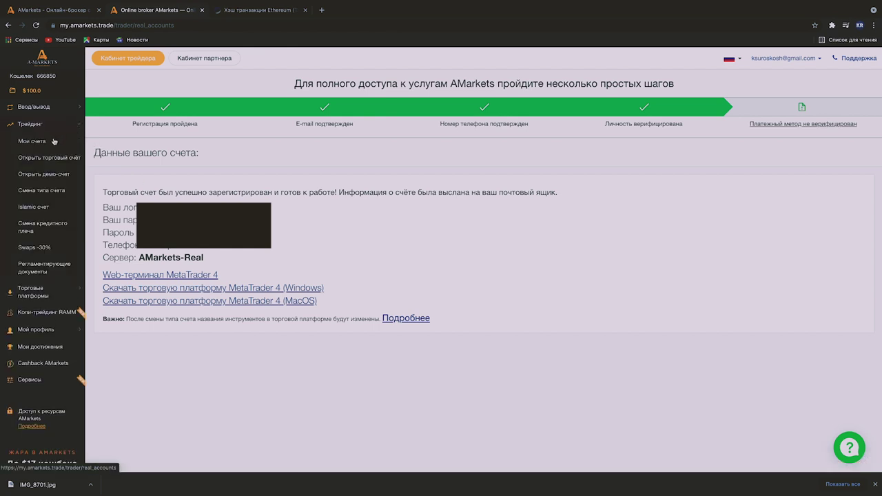
click(55, 141)
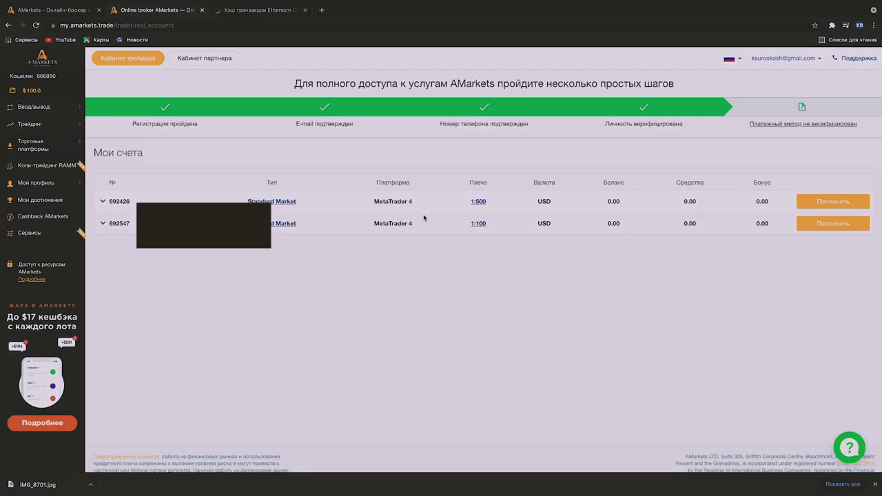
click(35, 105)
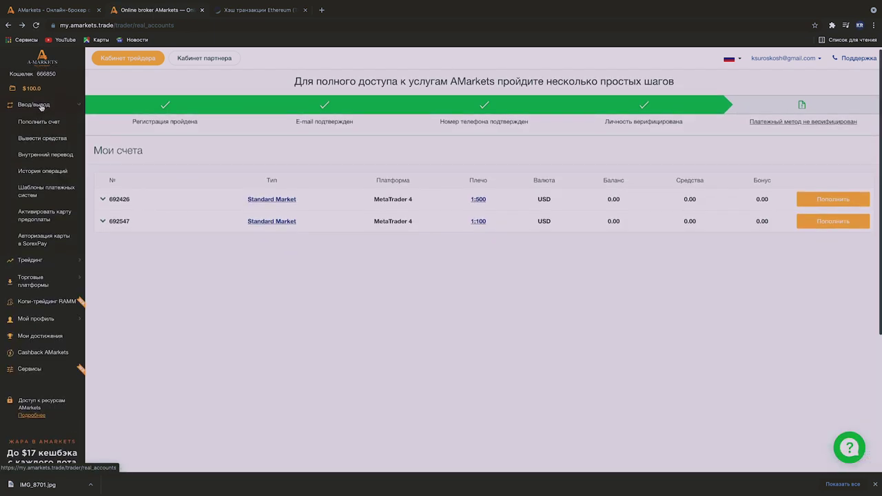
click(43, 155)
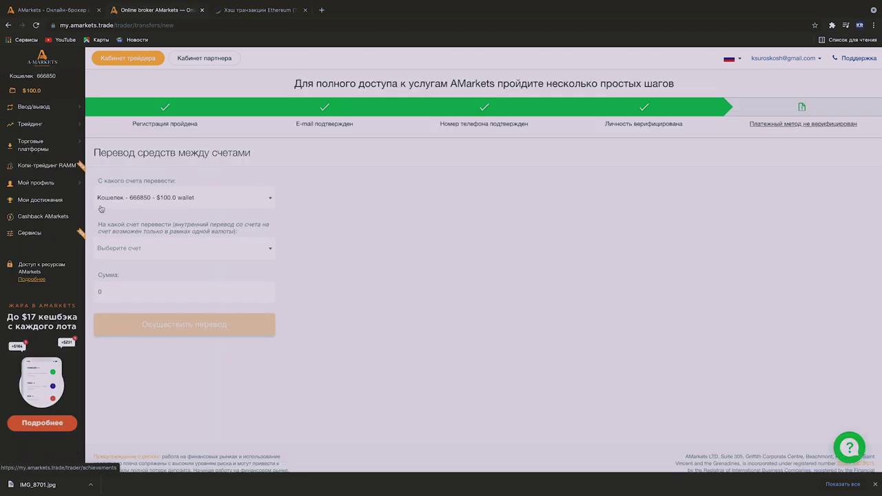
Step: Transfer 100 from the wallet to the second trading account
click(166, 255)
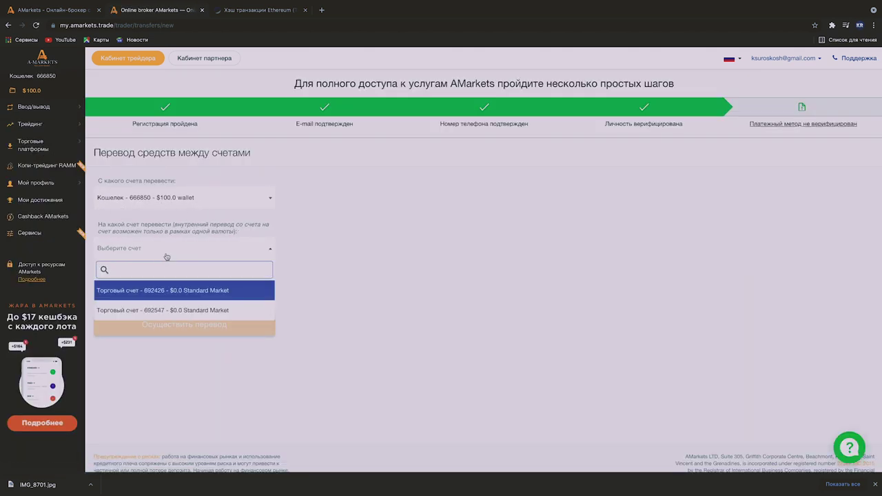
click(180, 310)
click(135, 295)
key(BackSpace)
text(100)
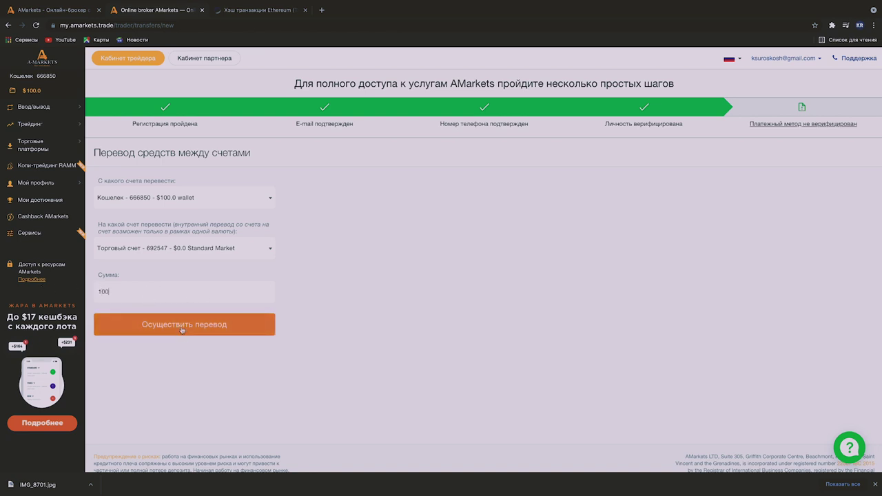
click(182, 328)
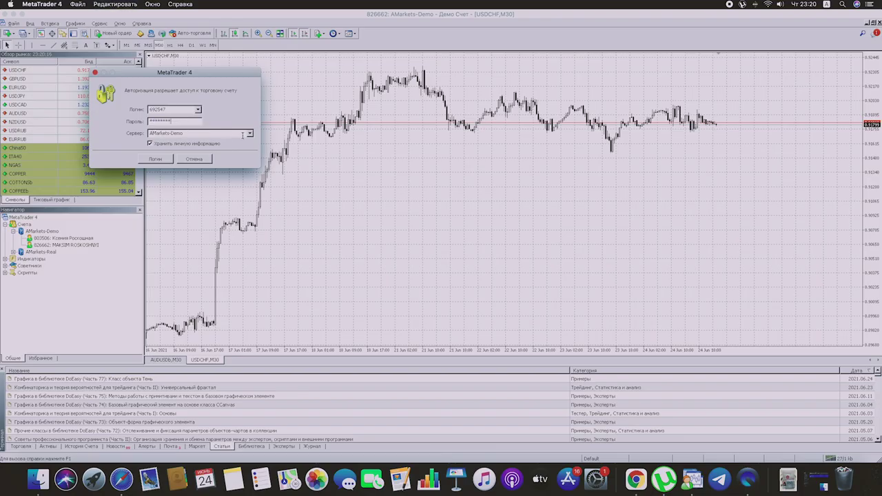
Step: Log in on the AMarkets-Real server and view the 100.00 USD balance in the Торговля tab
click(250, 133)
click(250, 157)
click(162, 162)
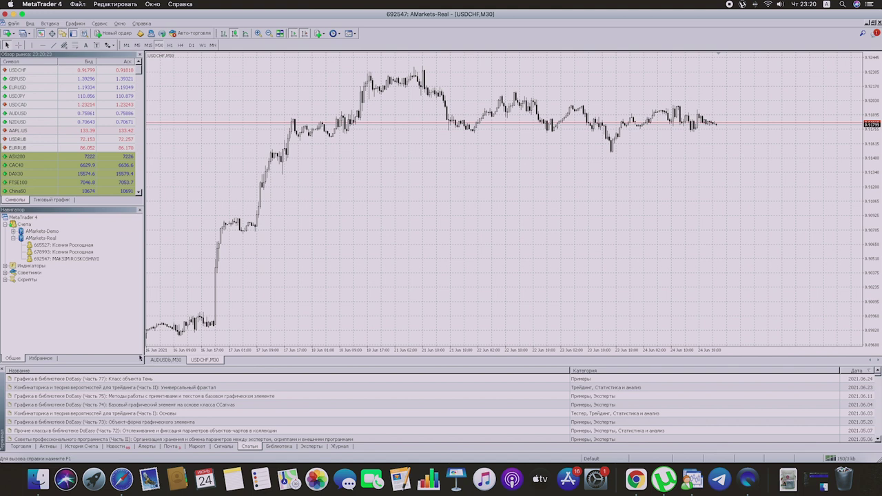
click(9, 448)
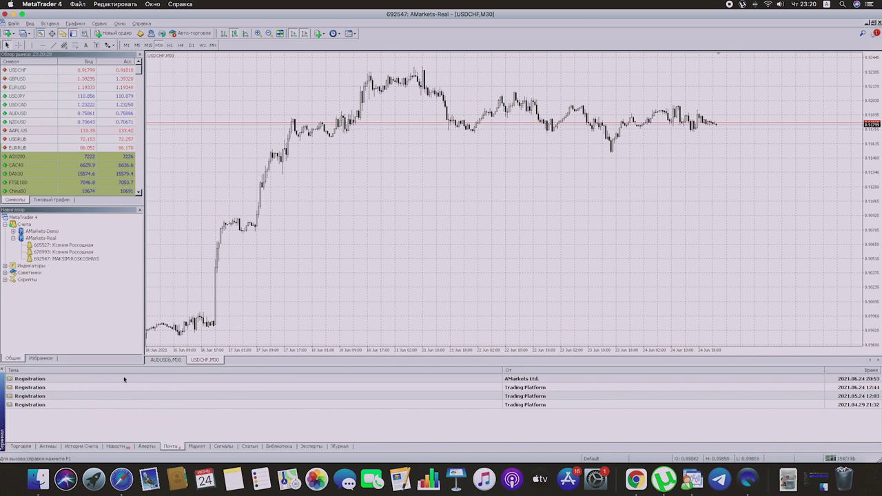
click(20, 446)
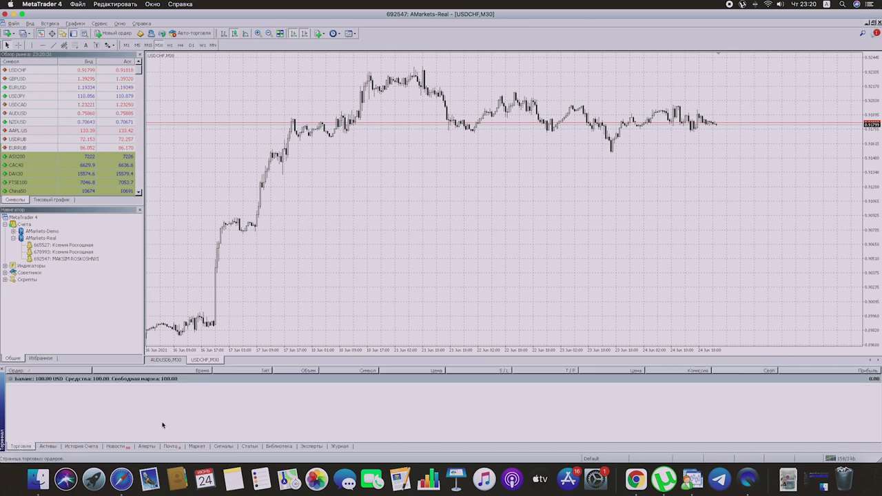